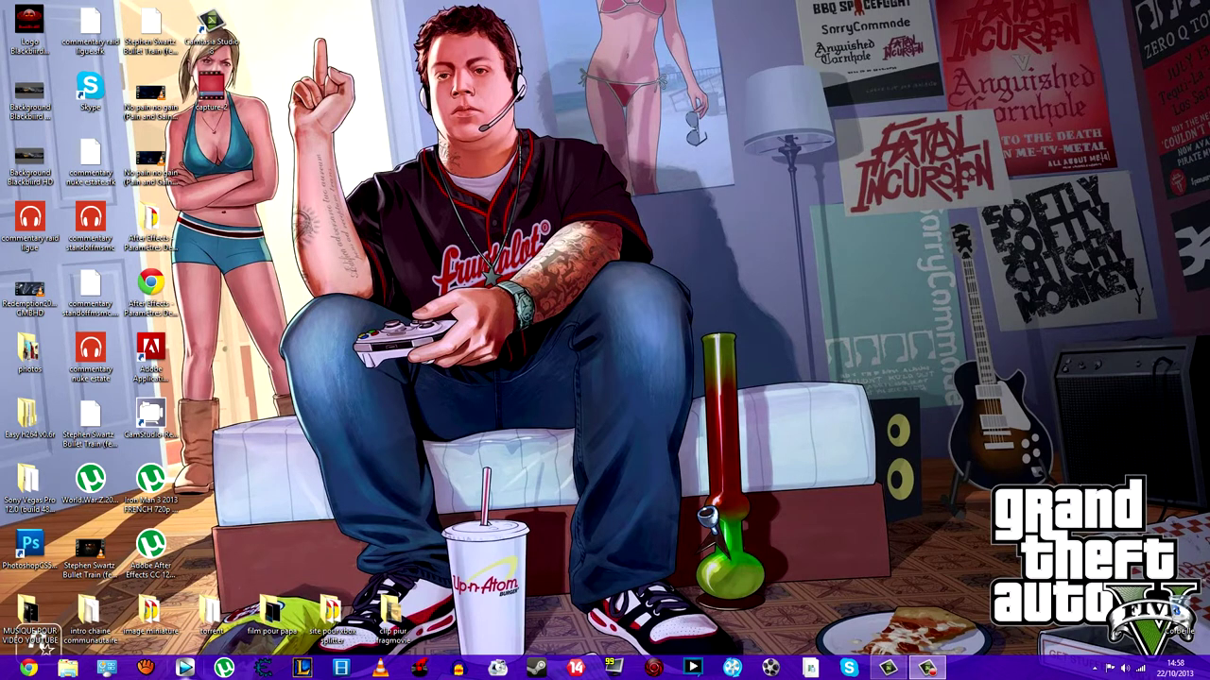
In Vegas Pro, import the video 20131021041348.mp4 and place it at the start of the timeline.
click(185, 668)
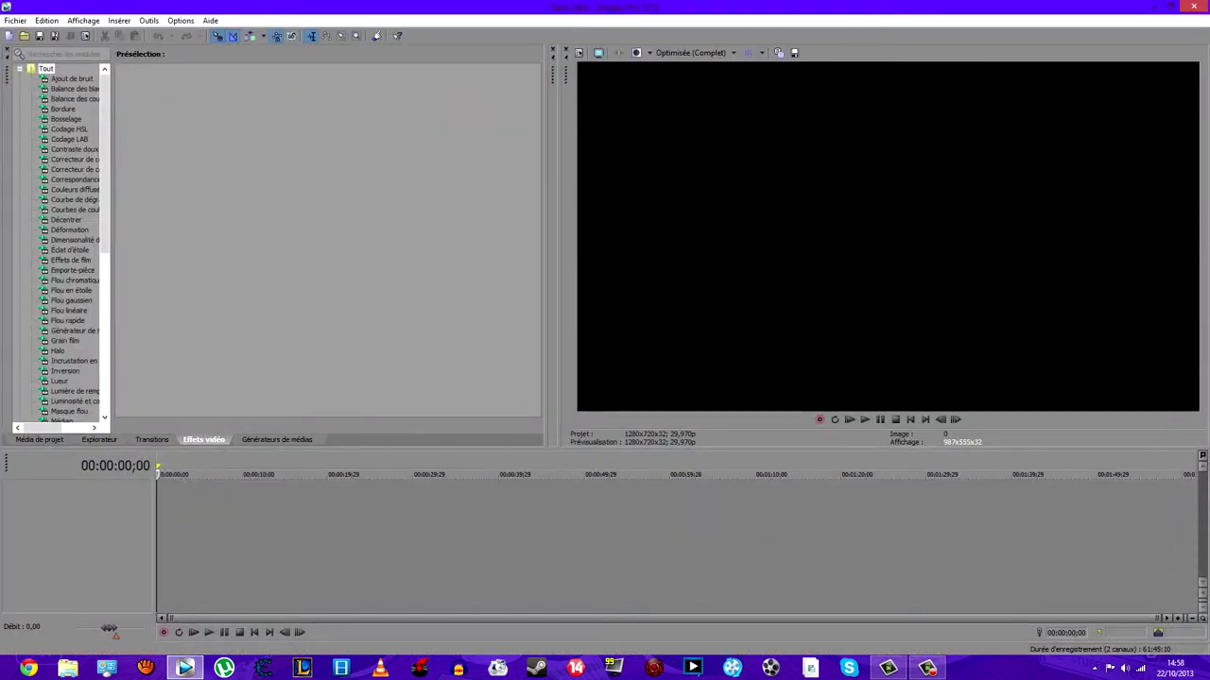
click(15, 20)
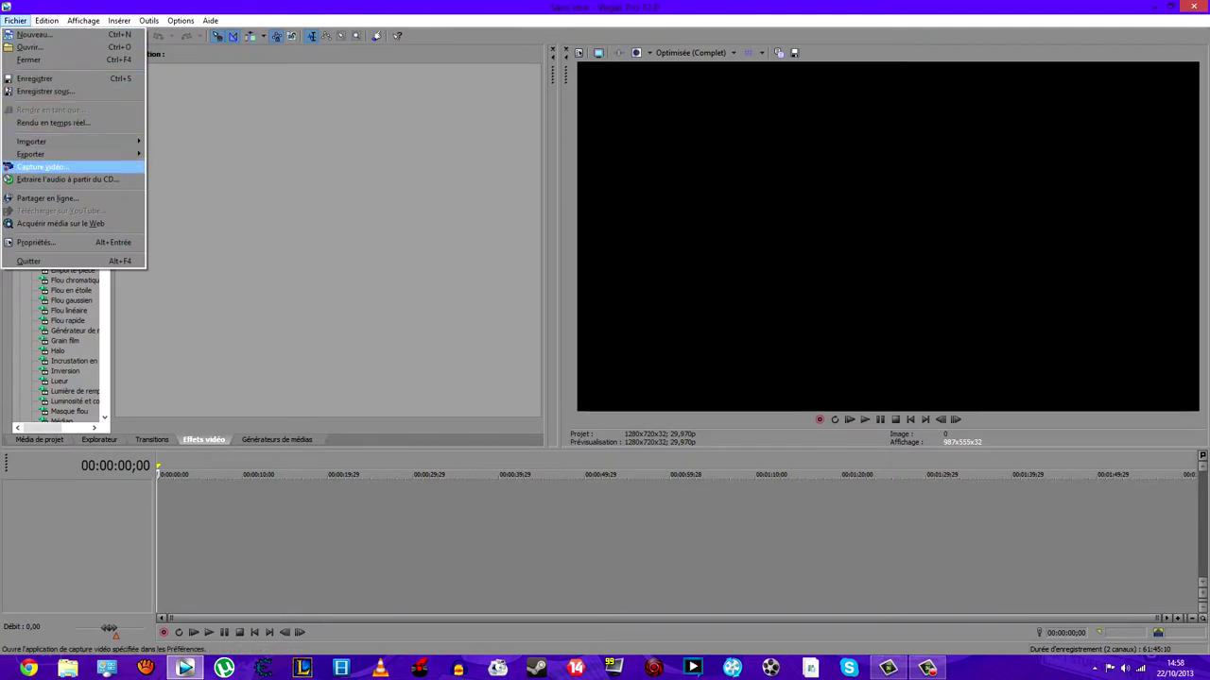
mouse_move(56, 154)
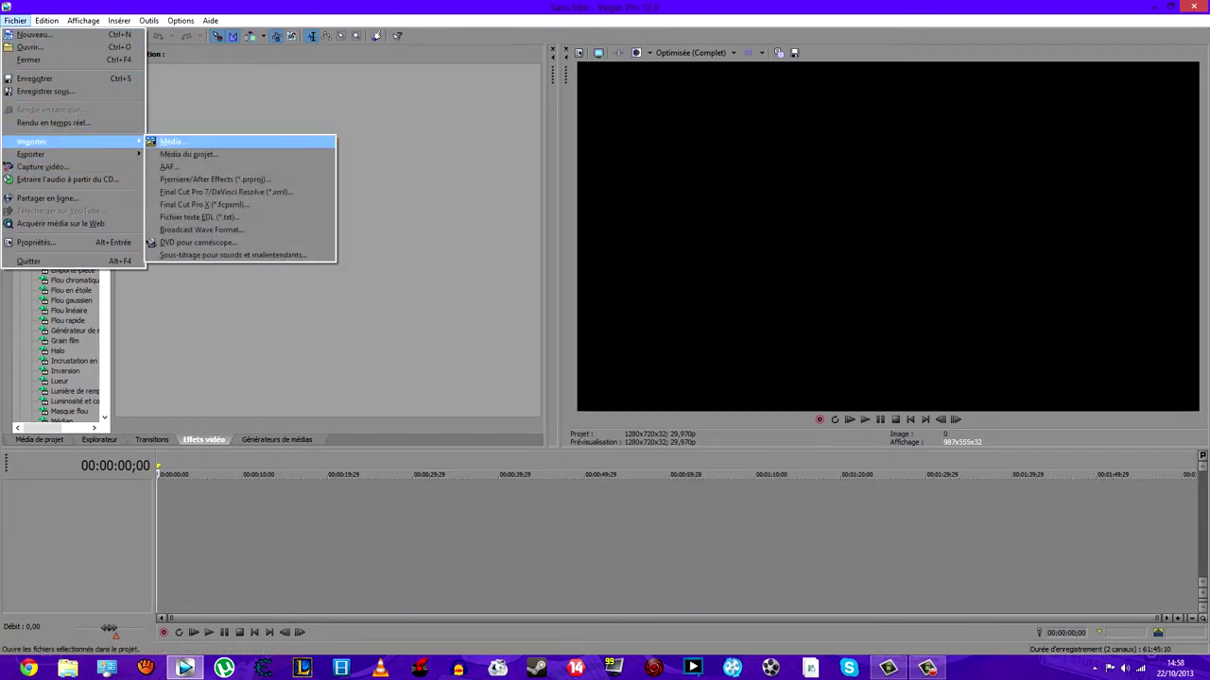
click(180, 142)
double_click(493, 137)
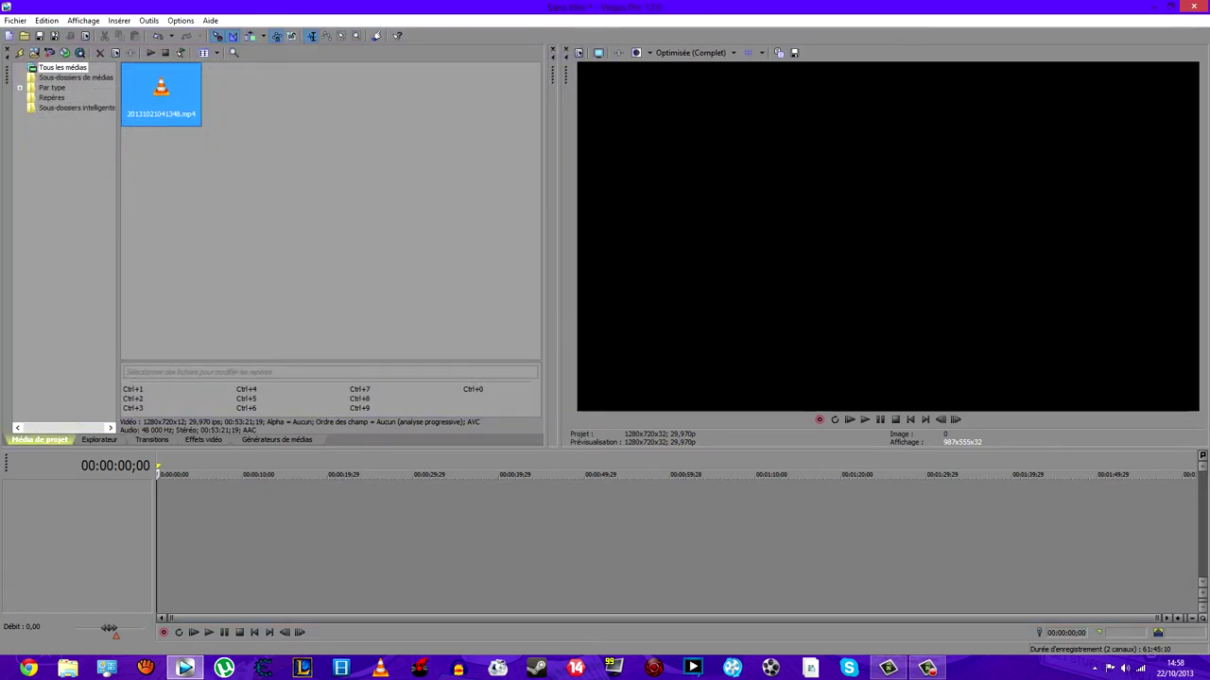
drag(161, 90, 161, 511)
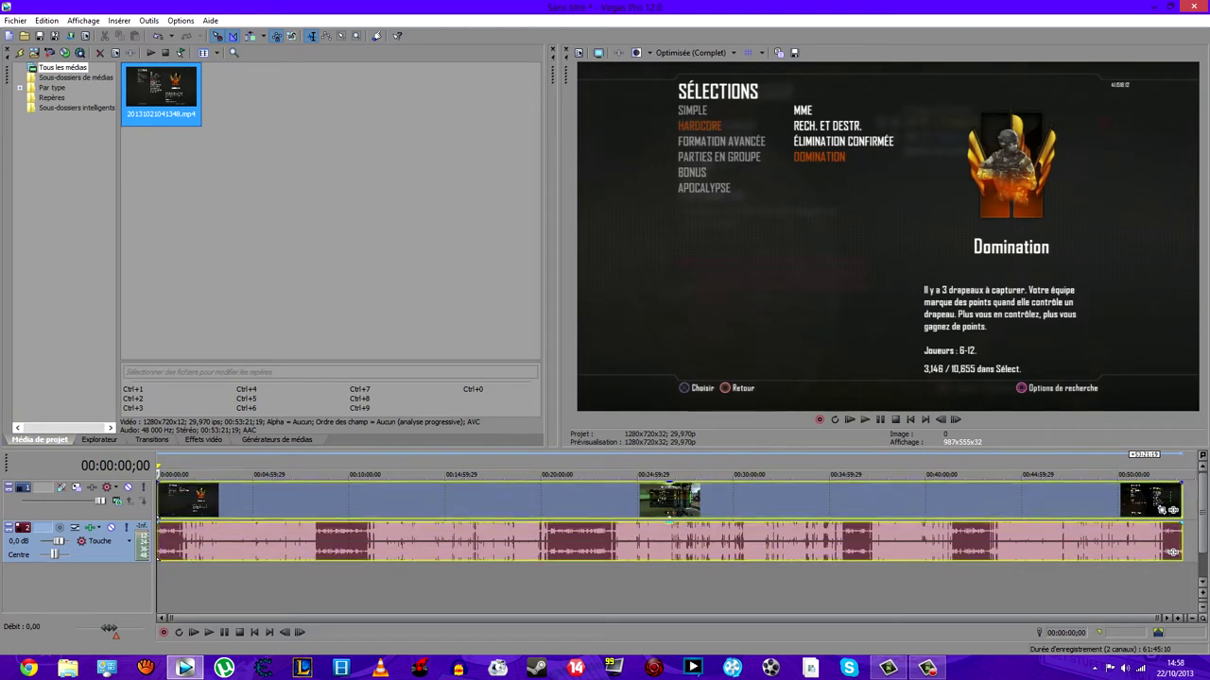
Trim the clip's beginning up to 00:25:06;13 and move the remaining part to the start of the timeline.
click(639, 543)
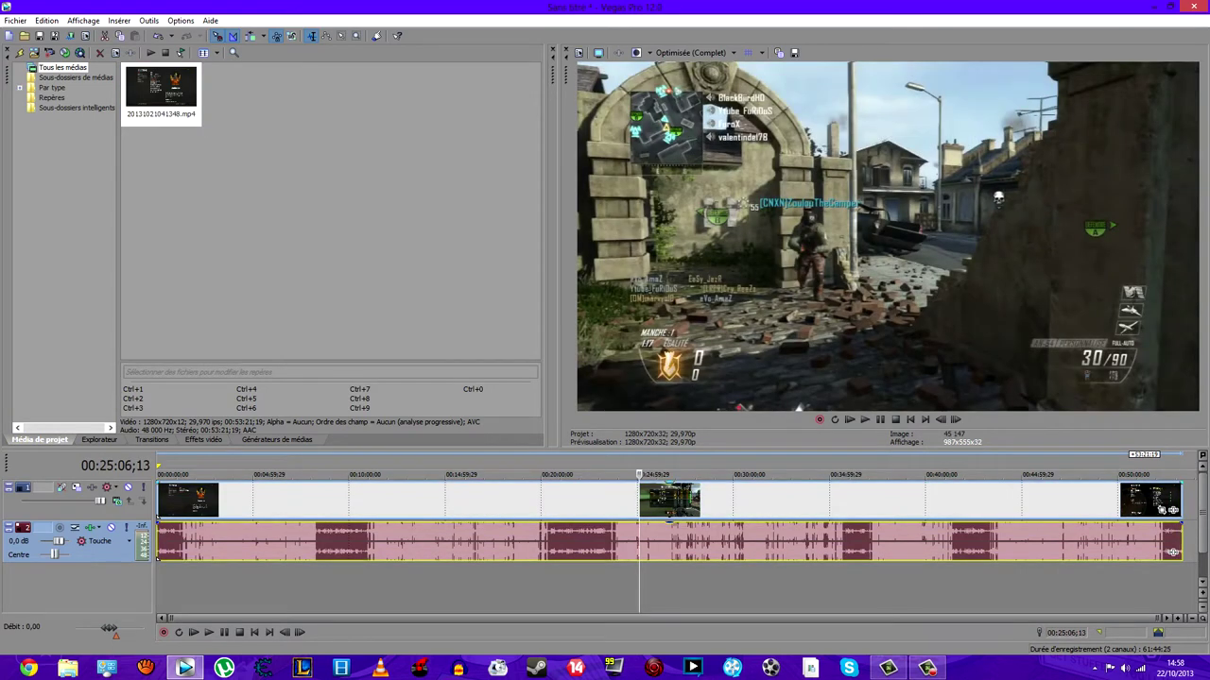
drag(158, 501, 640, 501)
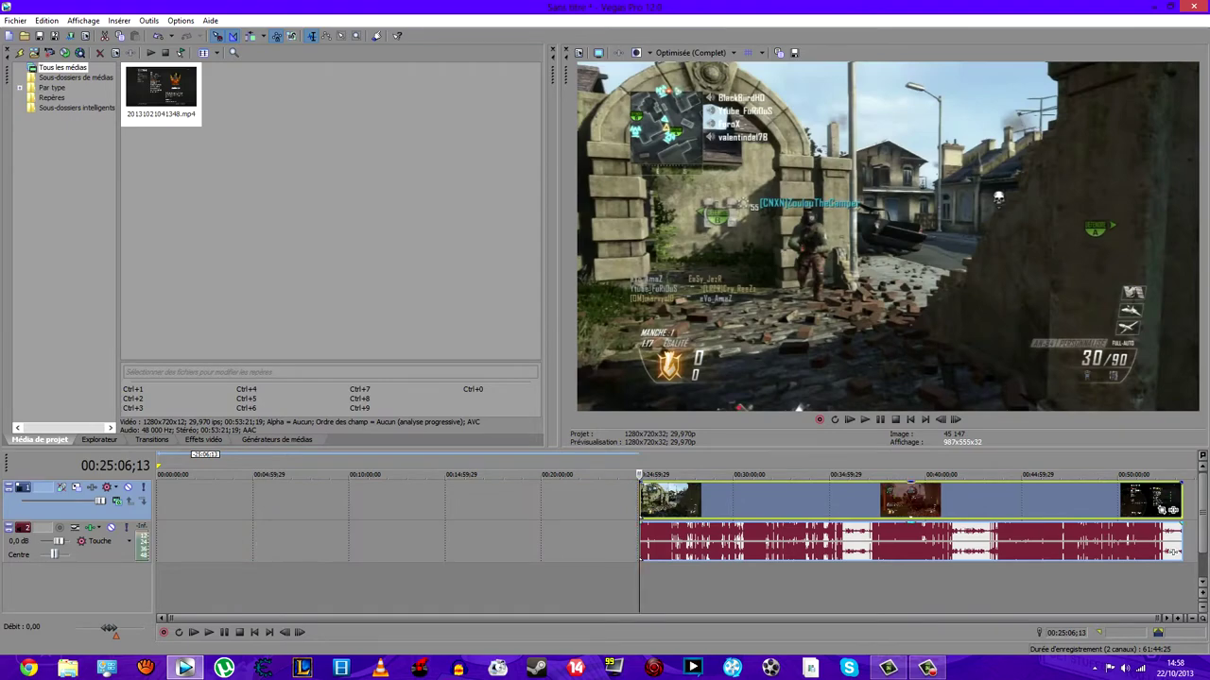
drag(1172, 510, 159, 511)
scroll(742, 510, up, 2)
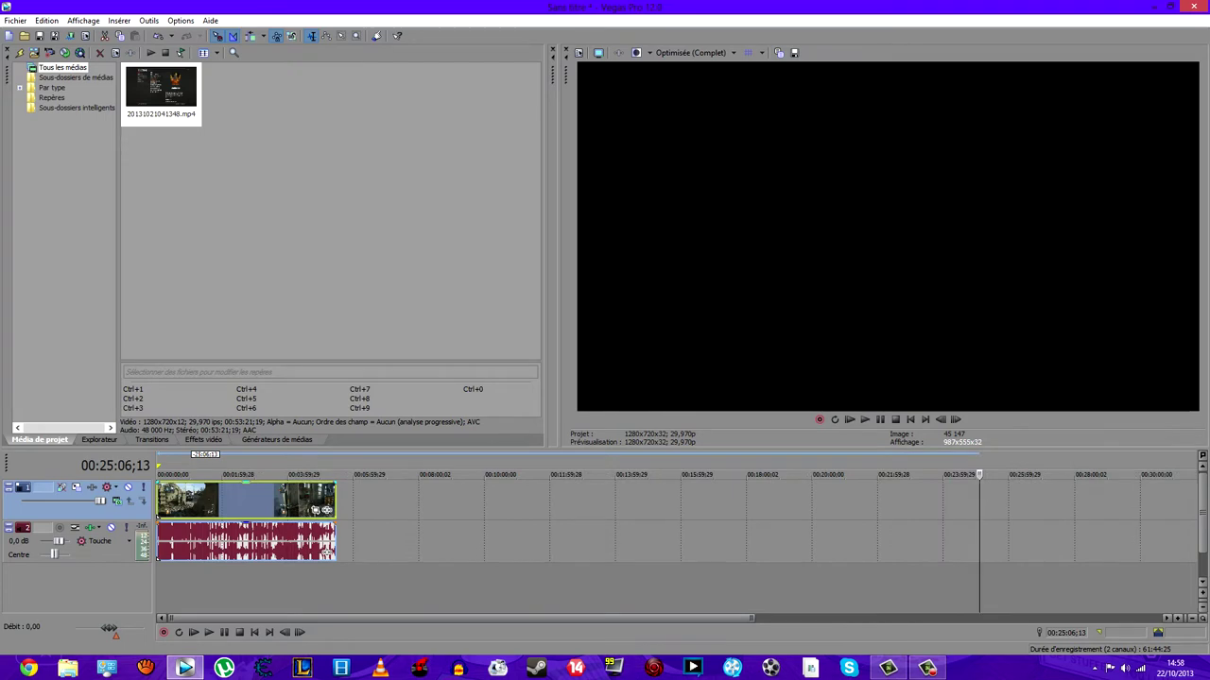
Trim the end of the clip so it lasts about 36 seconds.
drag(336, 505, 217, 505)
scroll(217, 506, up, 4)
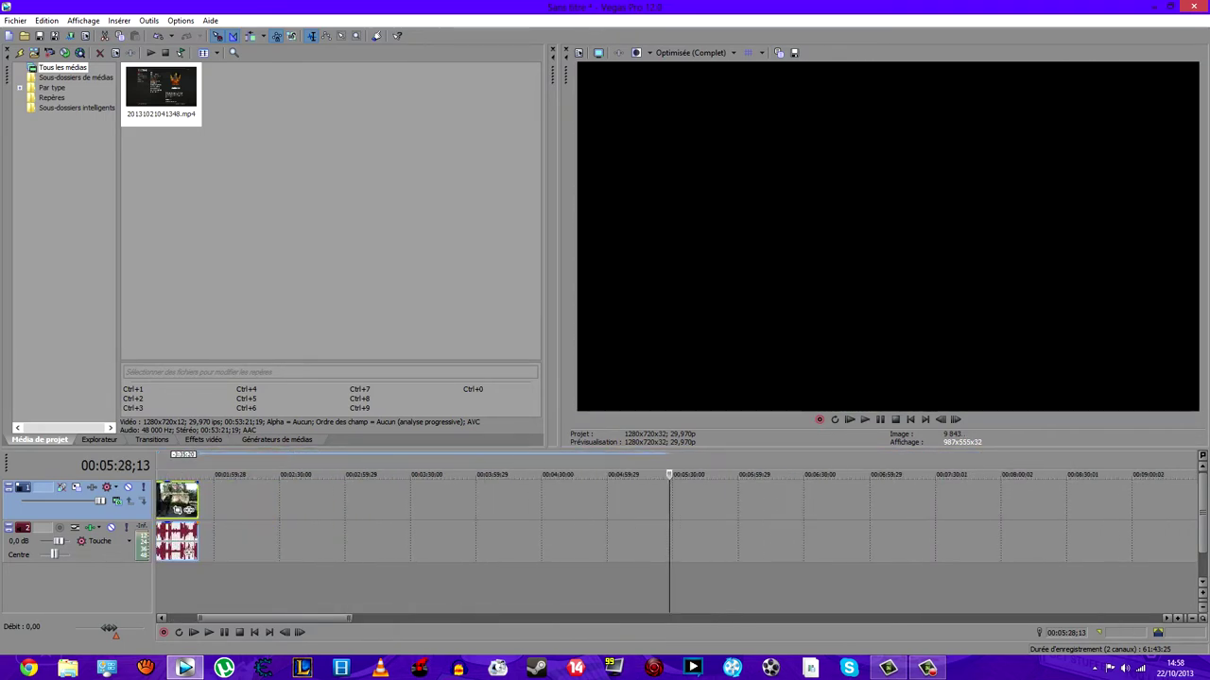
drag(274, 619, 245, 619)
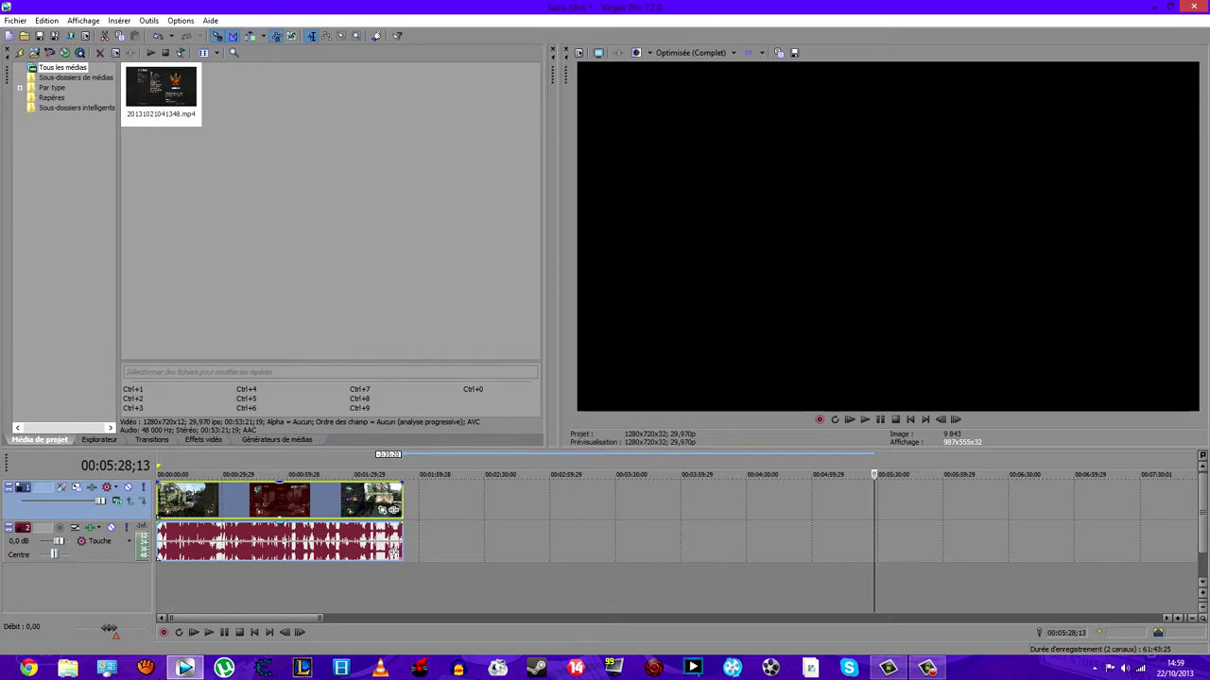
click(403, 505)
drag(401, 503, 236, 504)
Play part of the trimmed clip from near its beginning and stop playback.
click(169, 504)
key(space)
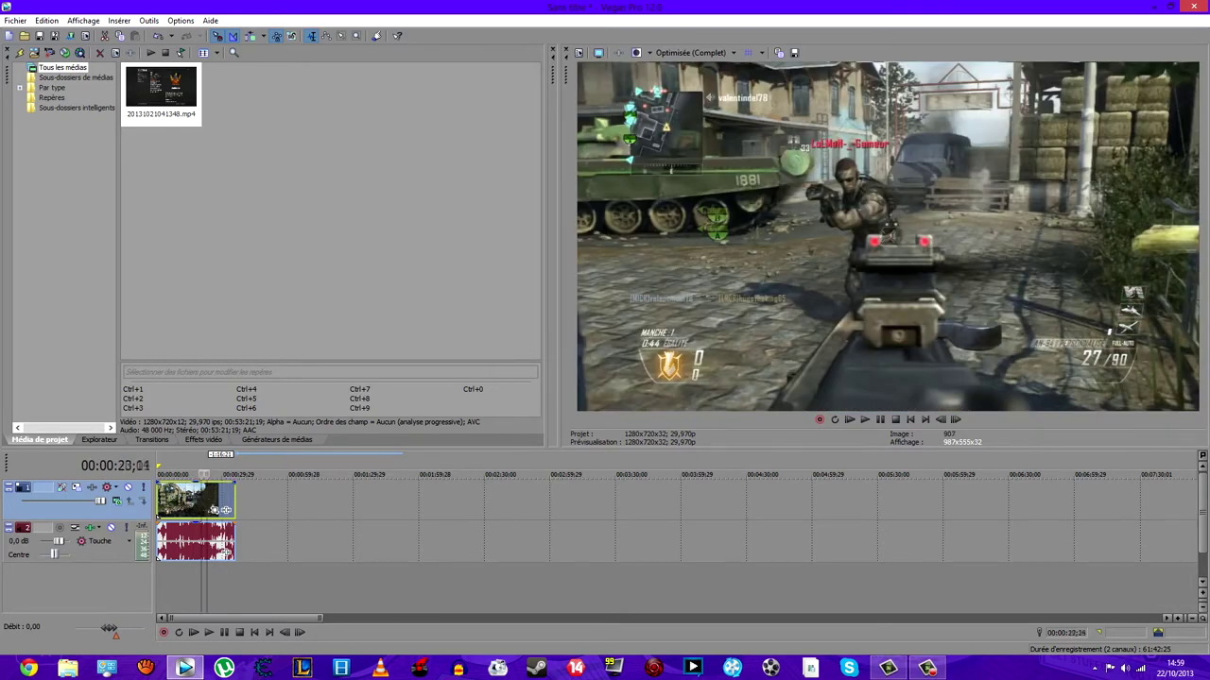
key(space)
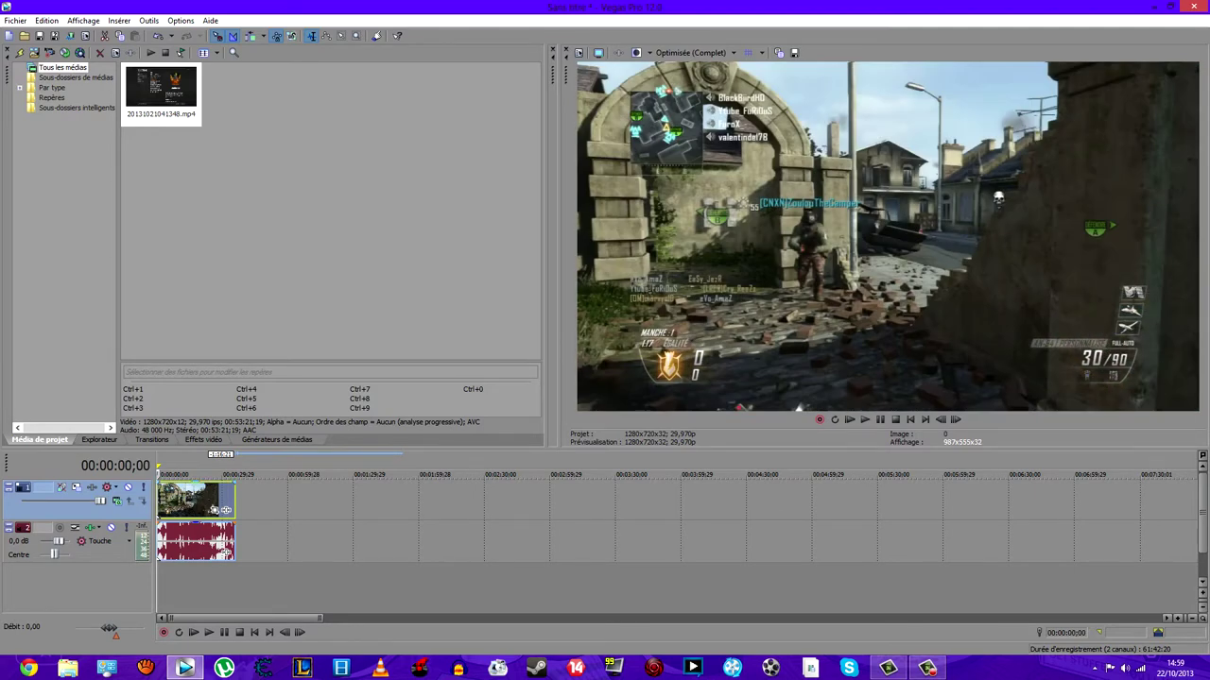
Apply the HDV 720-30p (1280x720; 29,970 ips) project properties to all new projects.
click(579, 51)
drag(605, 97, 613, 113)
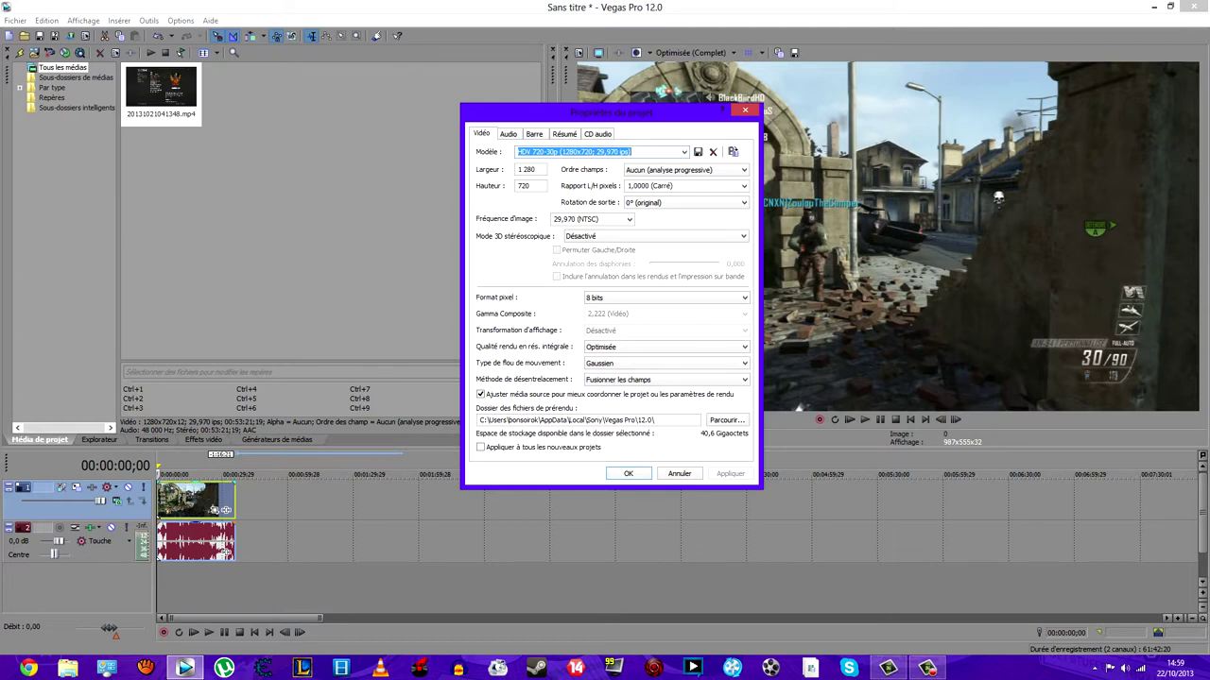
click(481, 447)
click(730, 473)
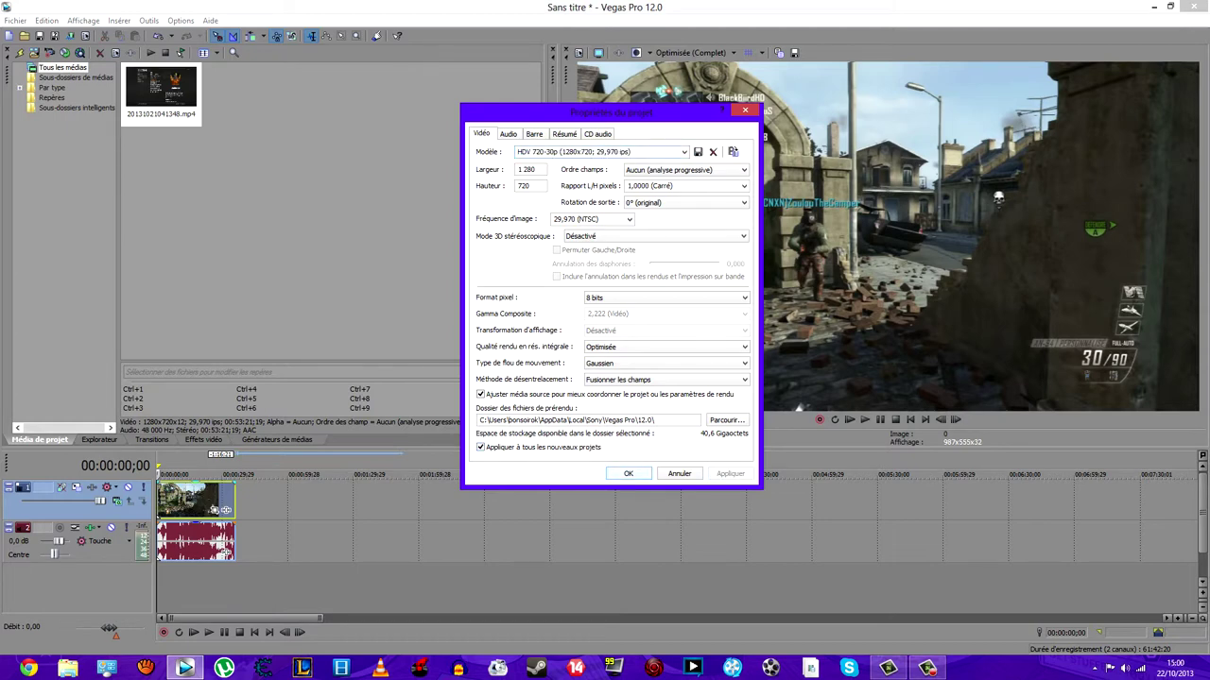
click(629, 473)
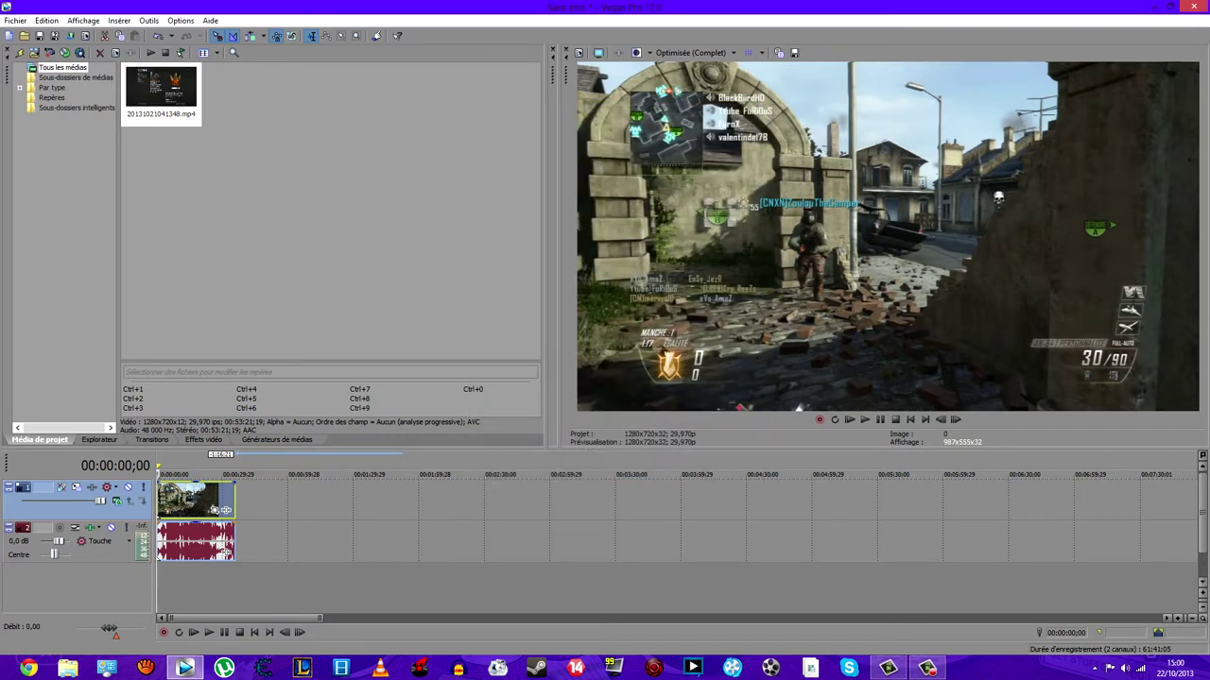
Add the secondary colour corrector to the video clip with the YTB preset: saturation 1,100, gamma 0,900 and gain 1,100.
click(203, 439)
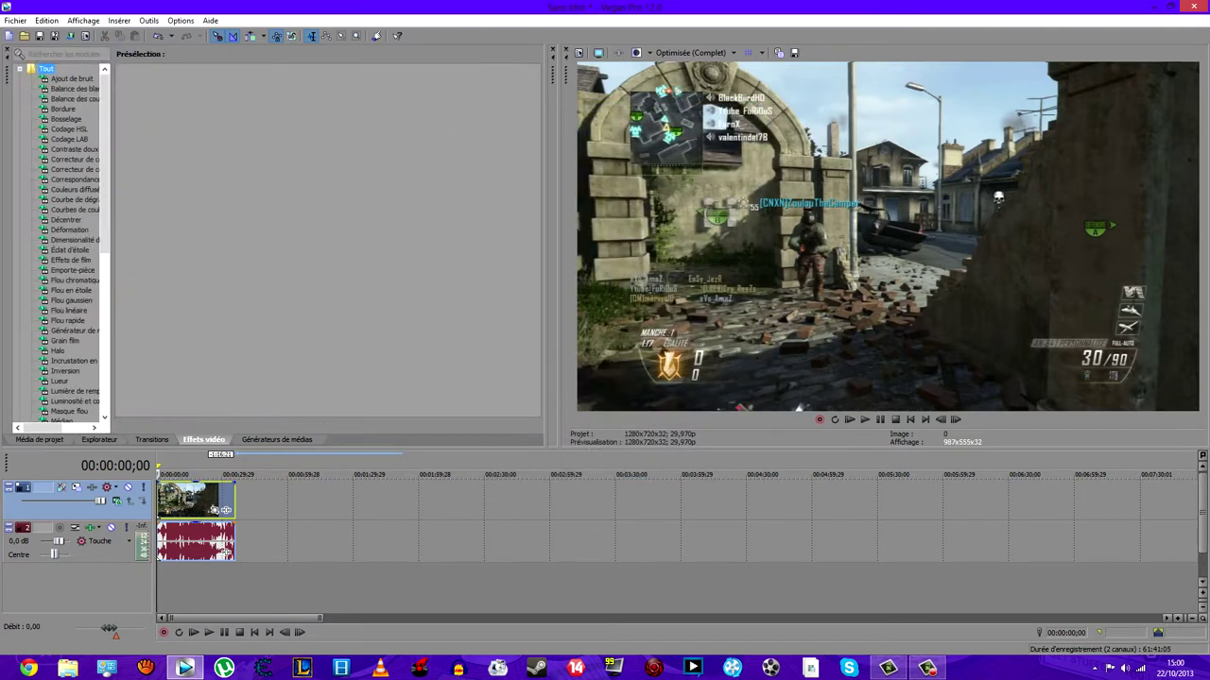
click(68, 169)
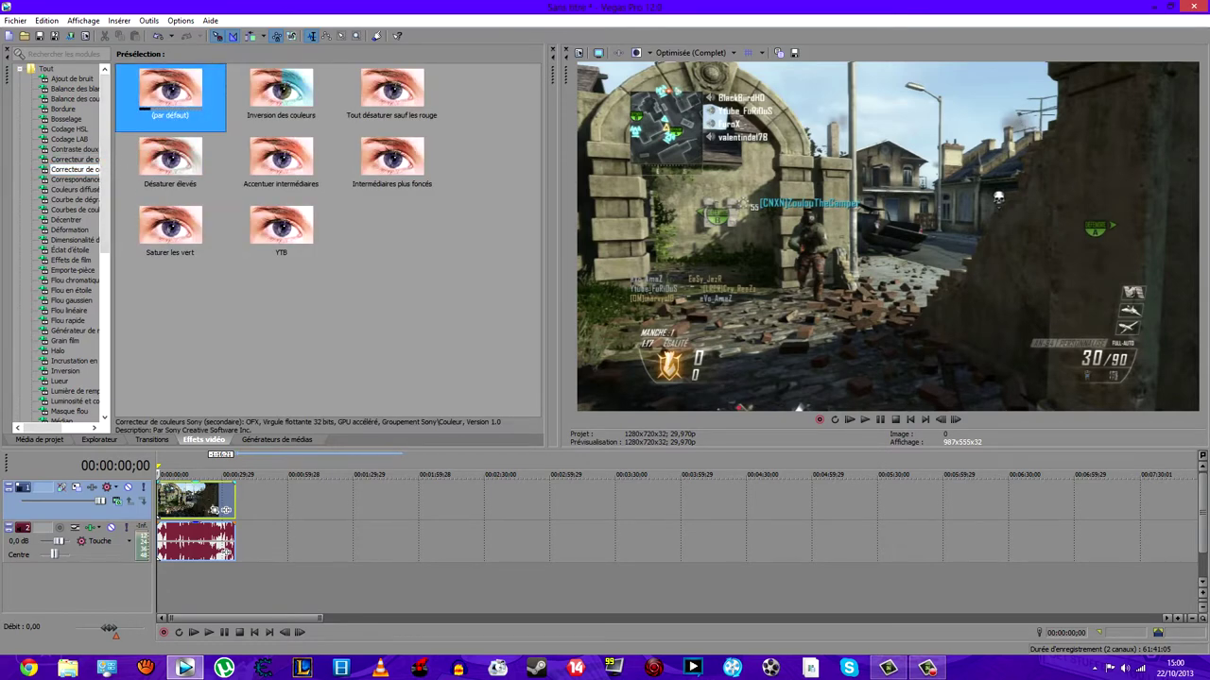
drag(170, 92, 193, 500)
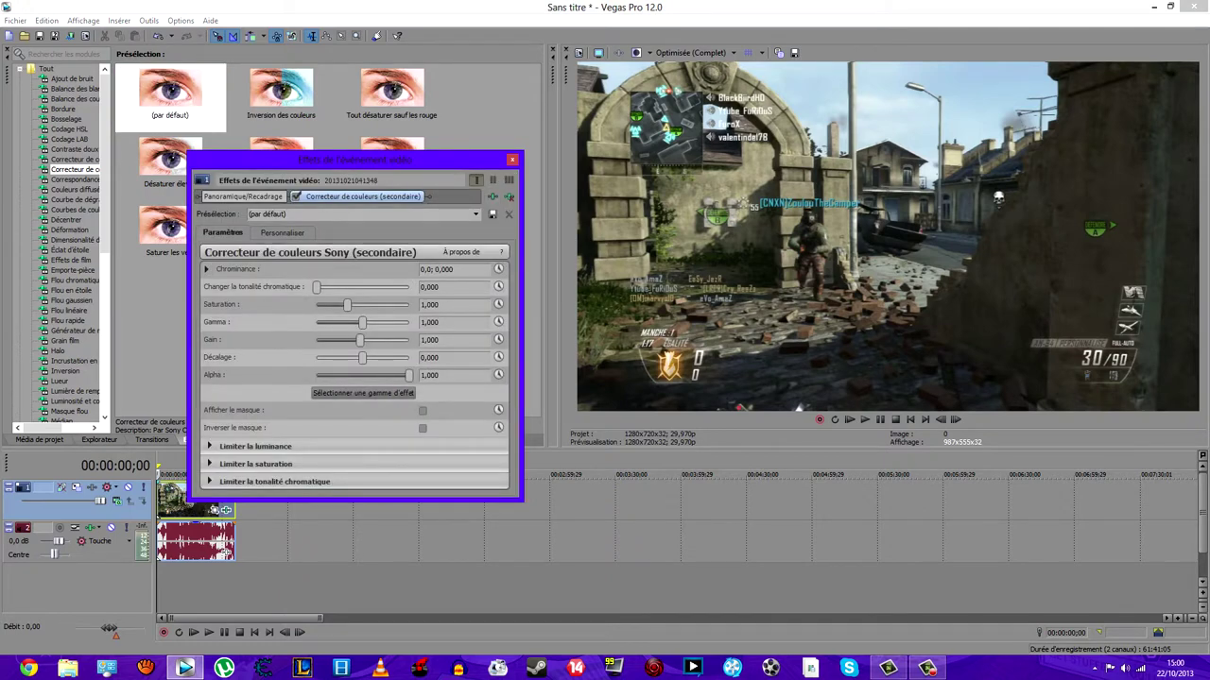
click(475, 214)
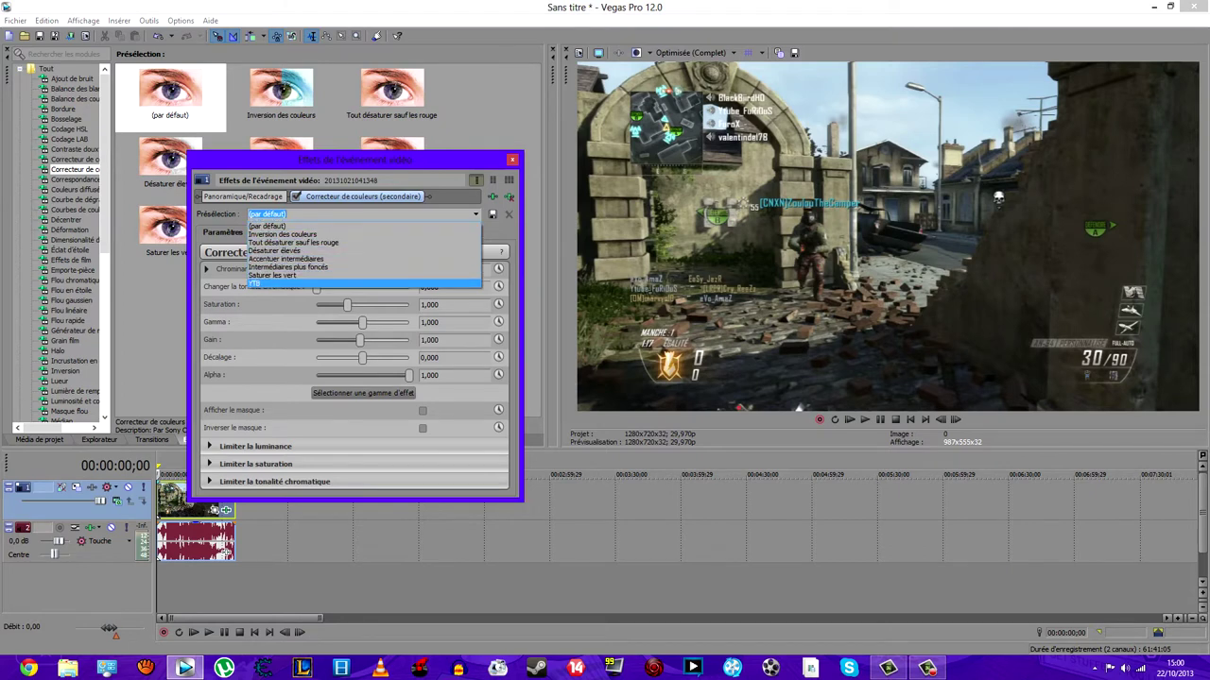
click(255, 284)
click(441, 305)
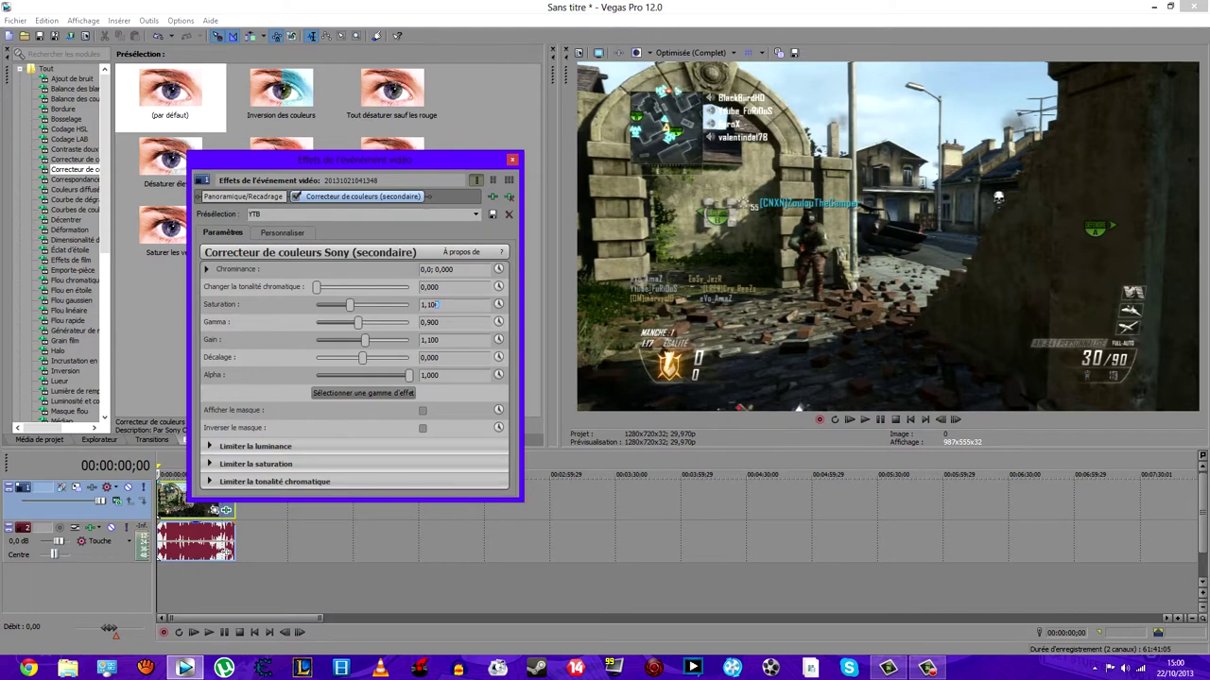
drag(427, 305, 441, 306)
key(Return)
click(439, 323)
click(511, 159)
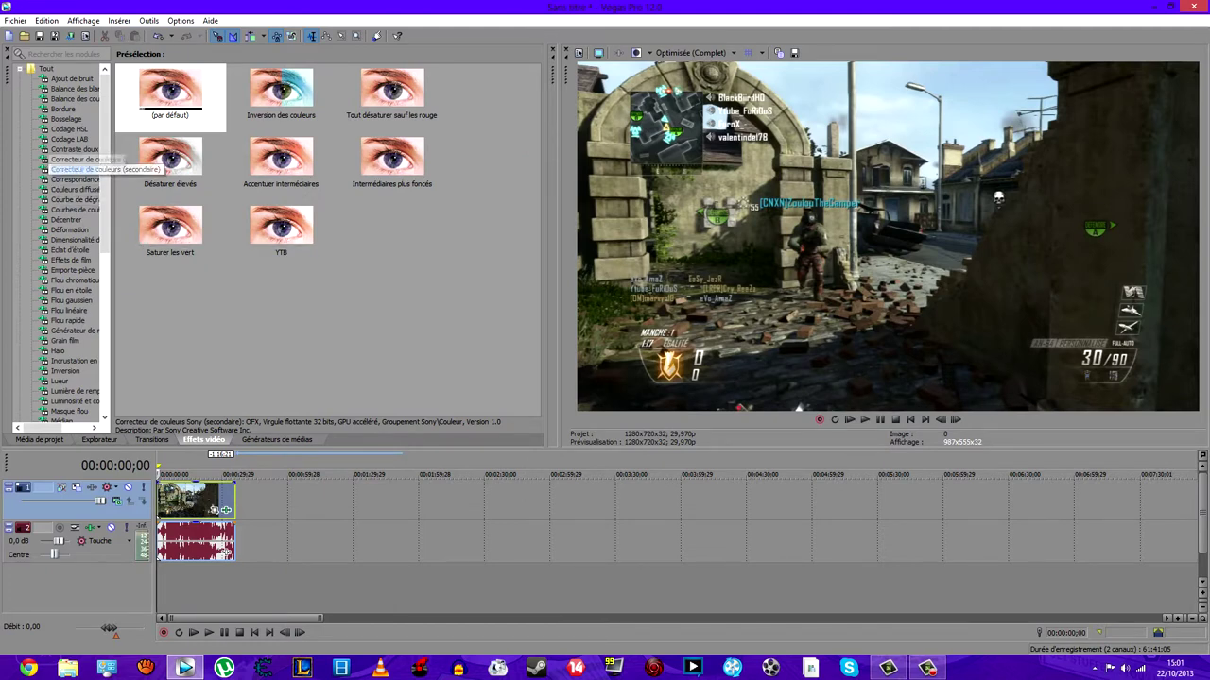
Add the Masque flou effect to the video clip with the YTB preset: Quantité 0,150 and Rayon 0,150.
drag(104, 170, 105, 207)
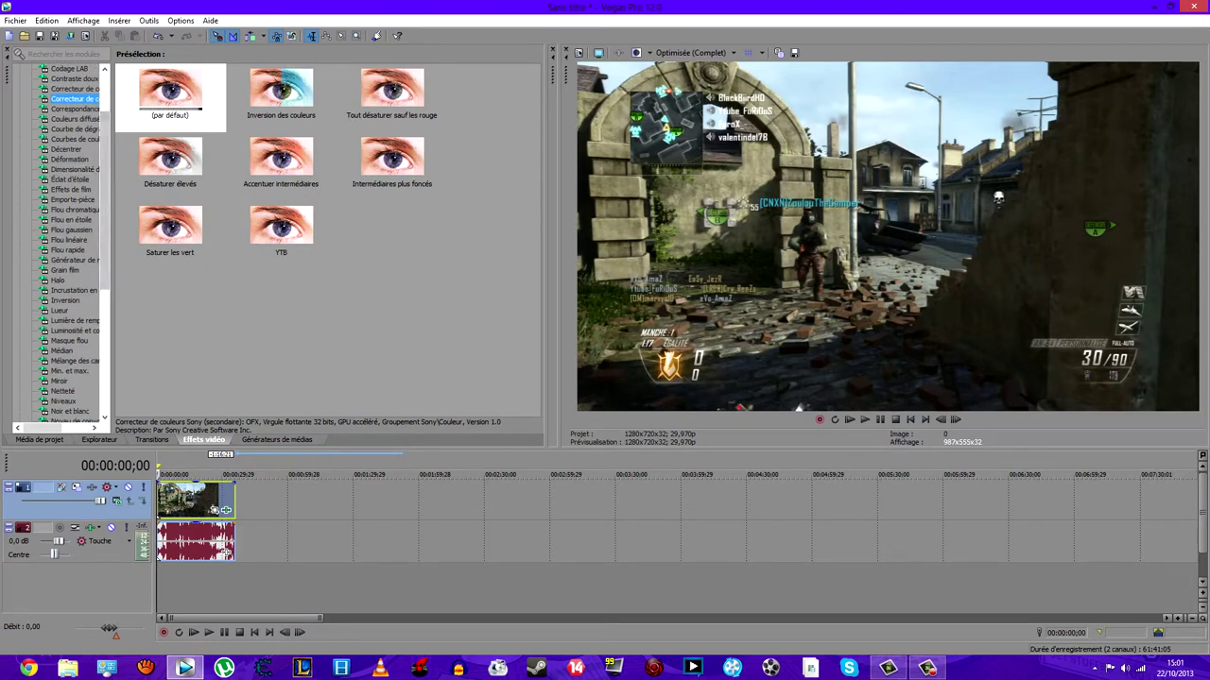
click(69, 341)
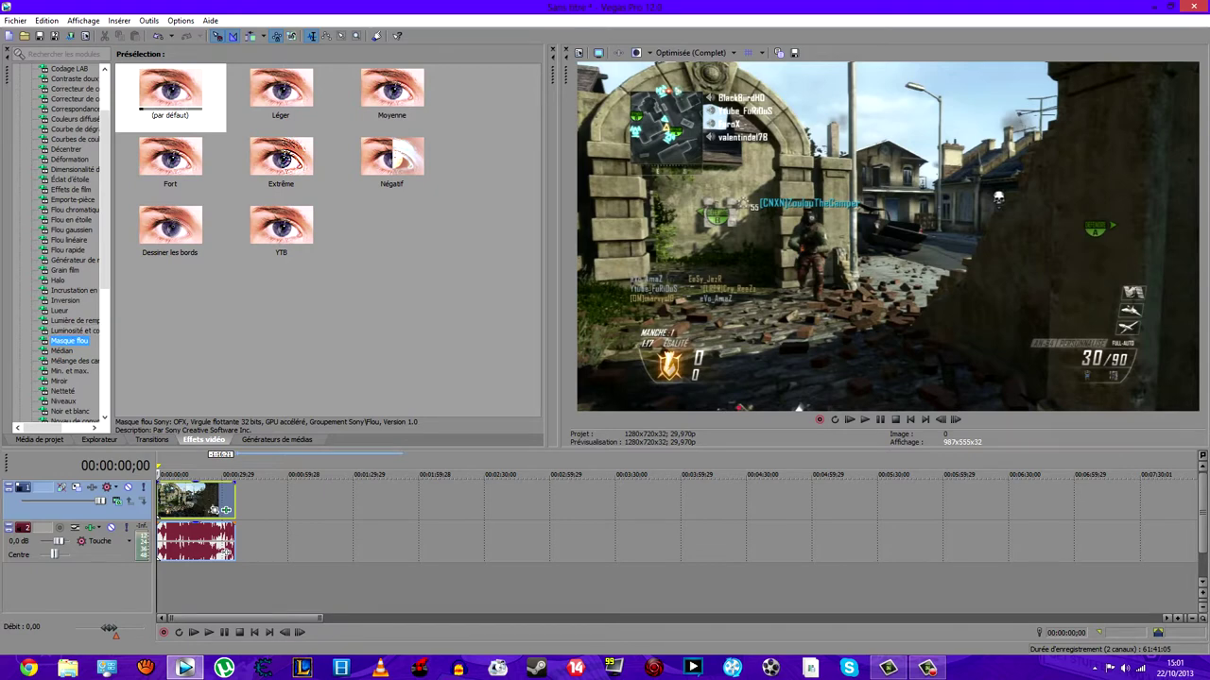
drag(170, 90, 189, 501)
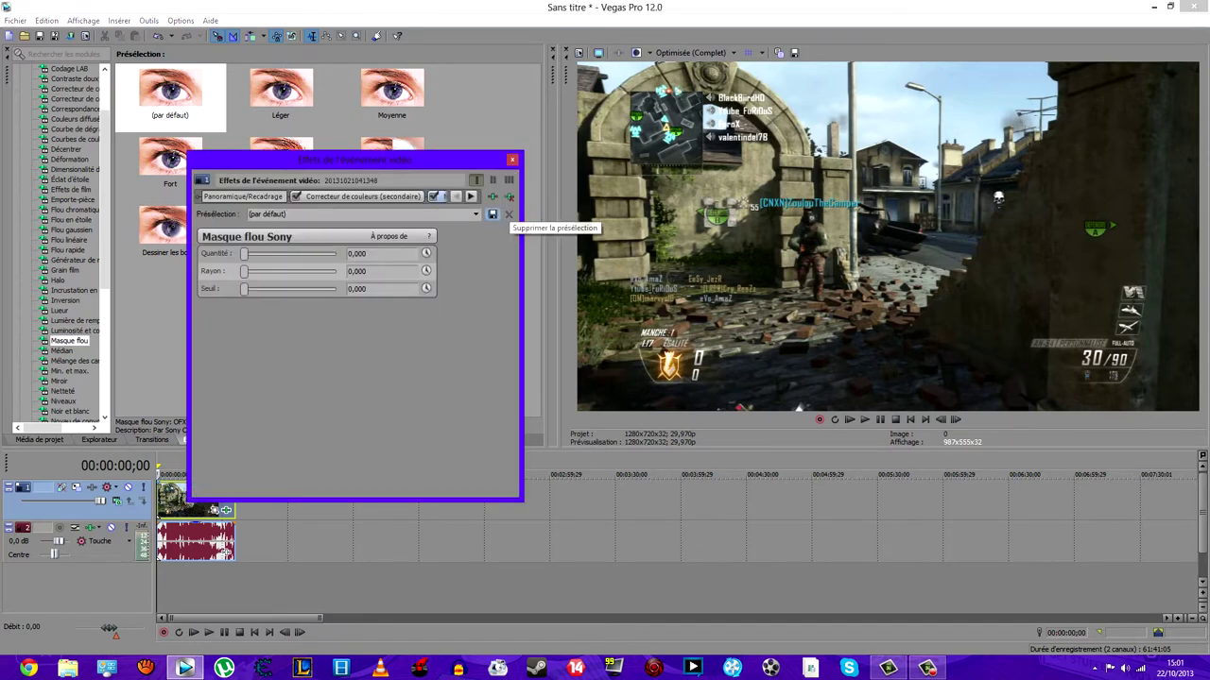
click(476, 214)
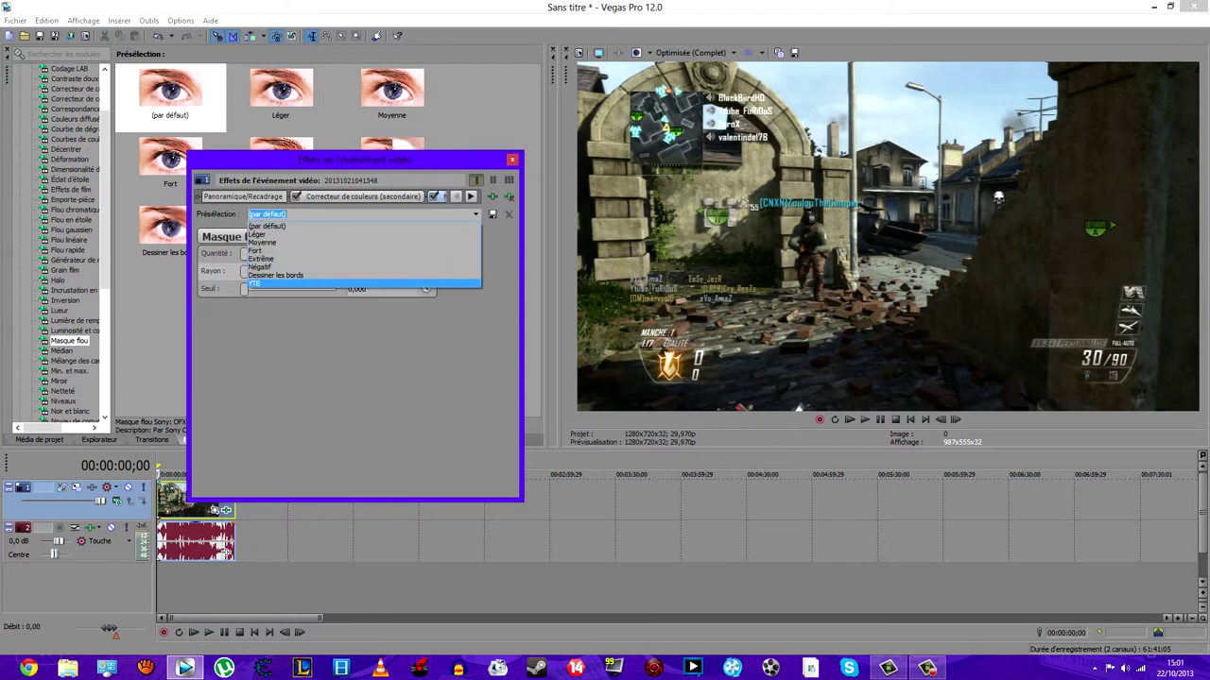
click(363, 283)
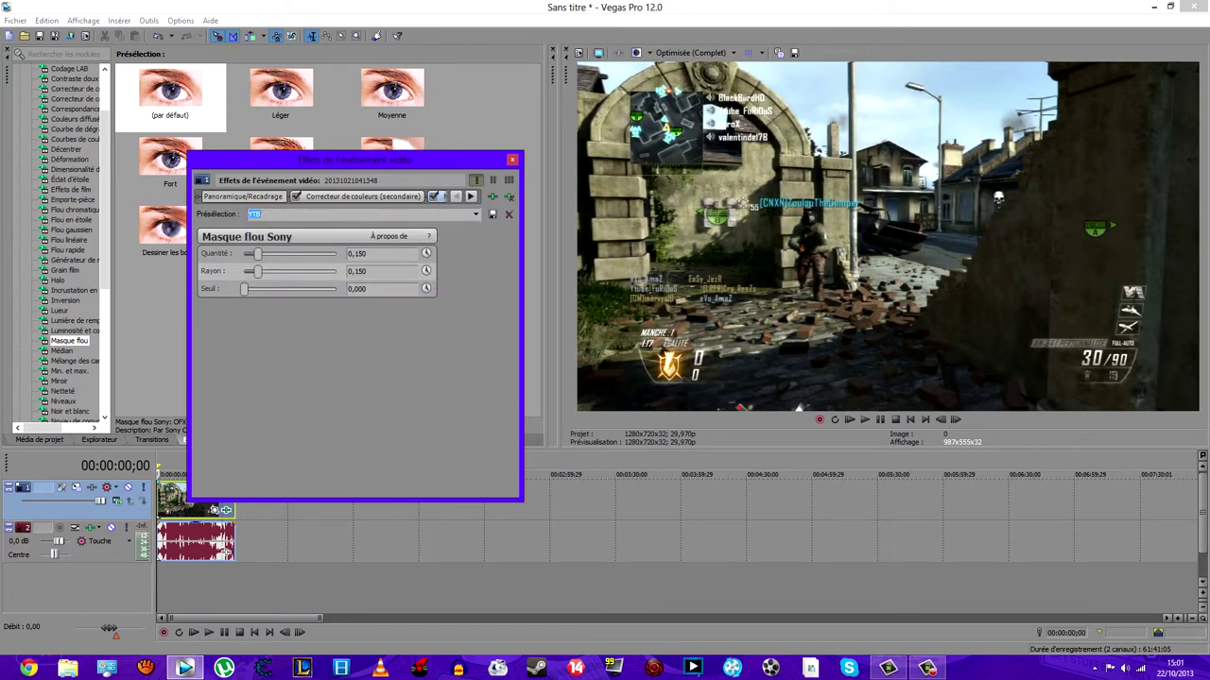
click(367, 253)
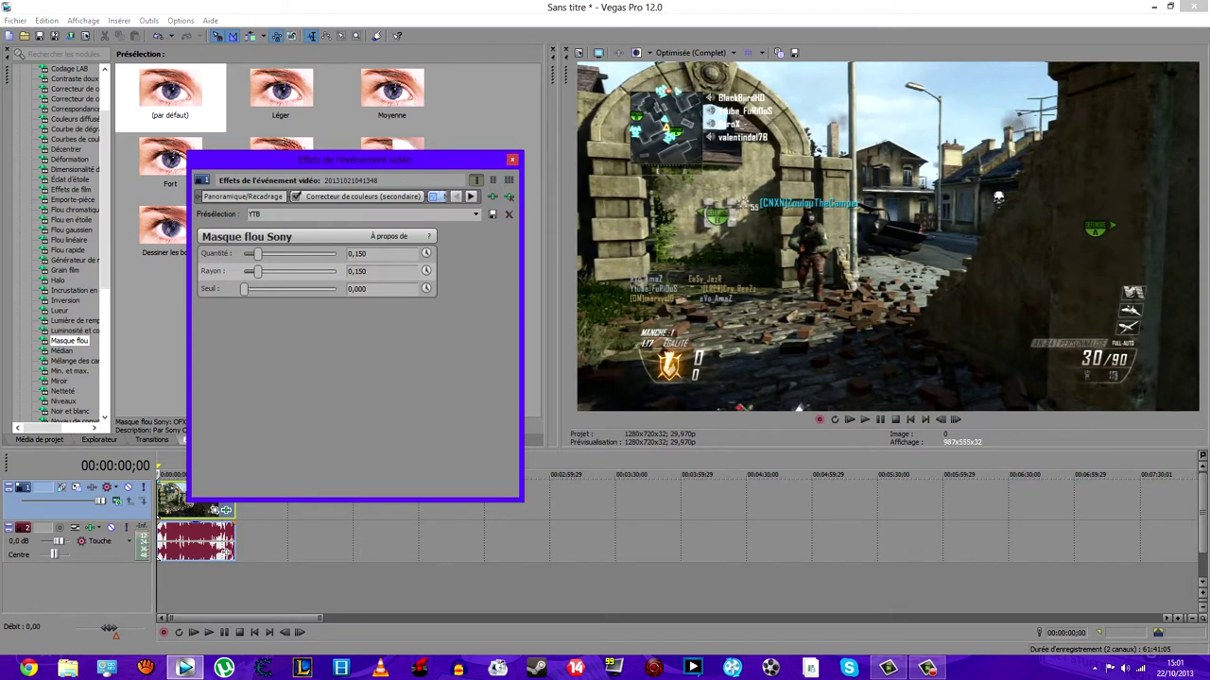
click(512, 159)
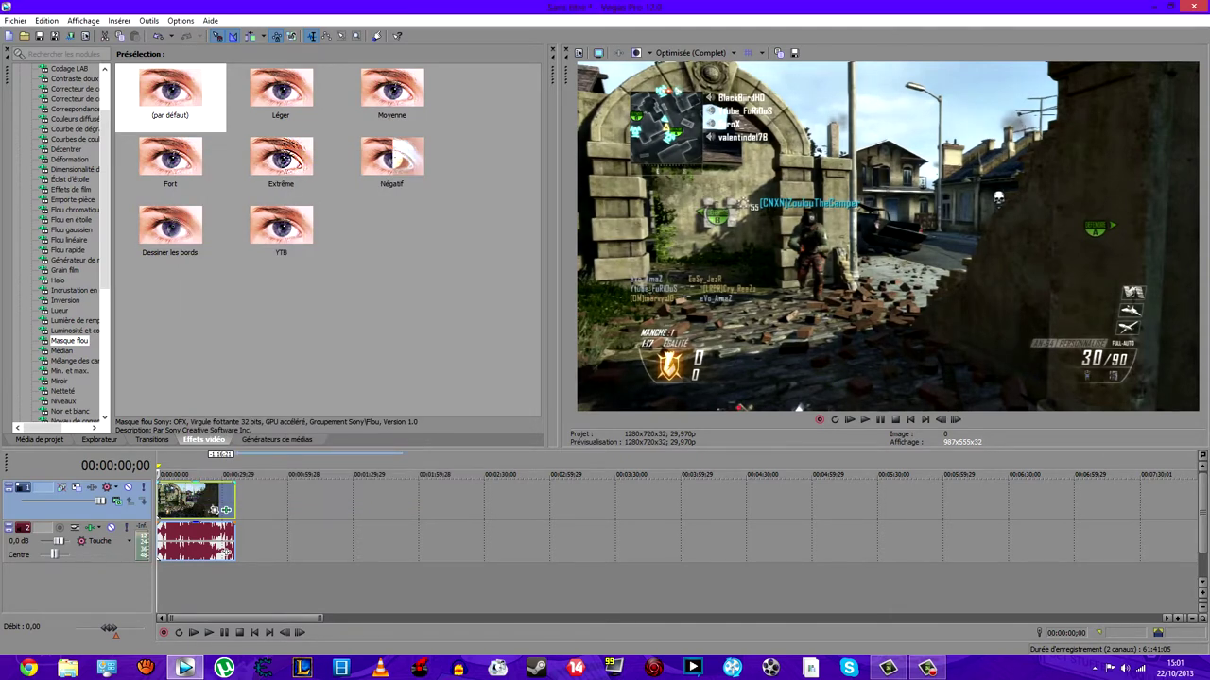
Add the Netteté effect to the video clip with the YTB preset, giving a Quantité of 0,000.
scroll(61, 246, down, 1)
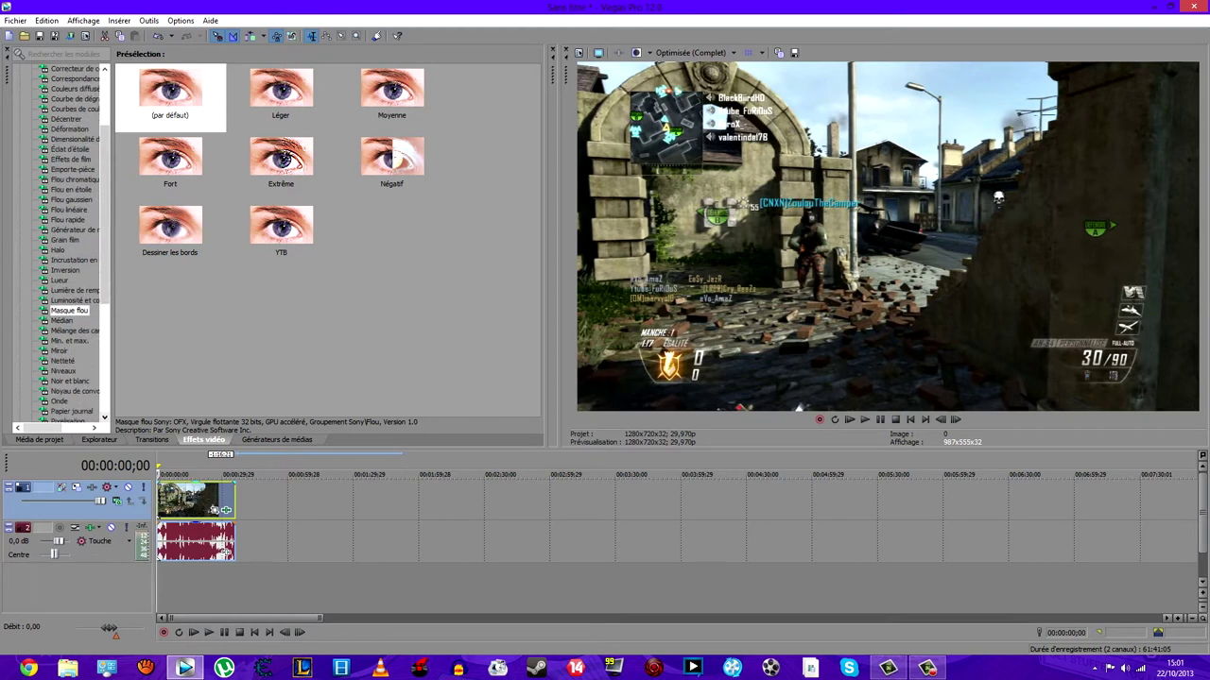
click(62, 361)
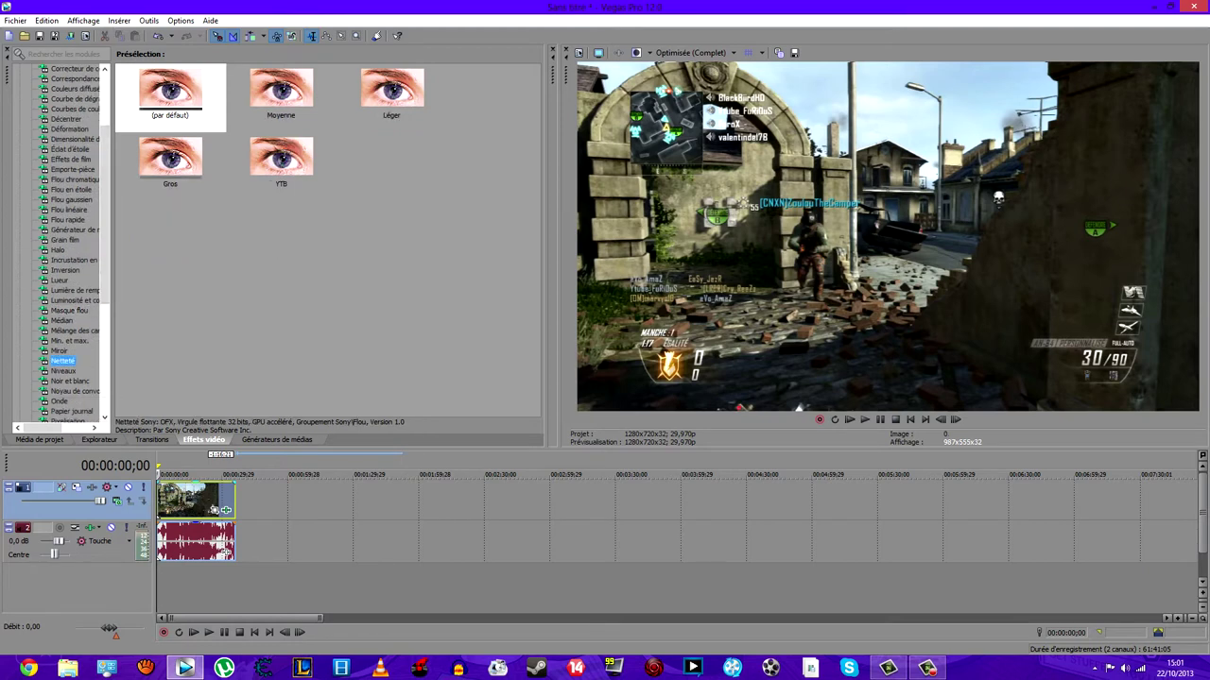
click(170, 93)
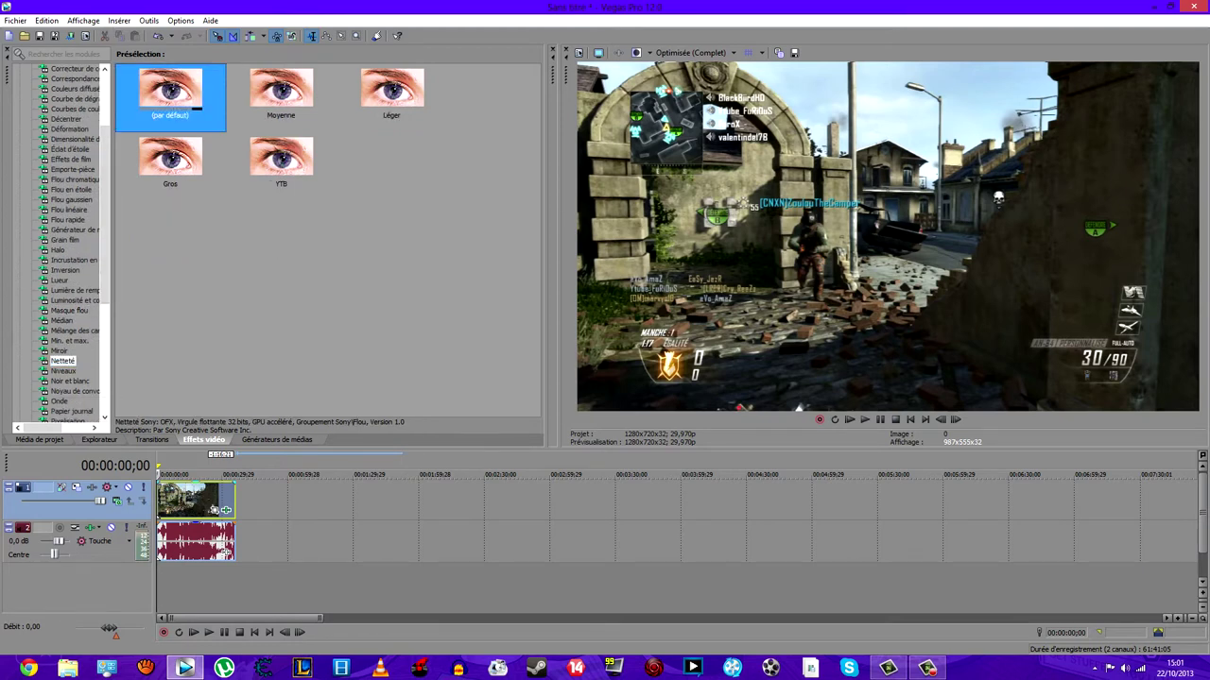
drag(180, 95, 196, 501)
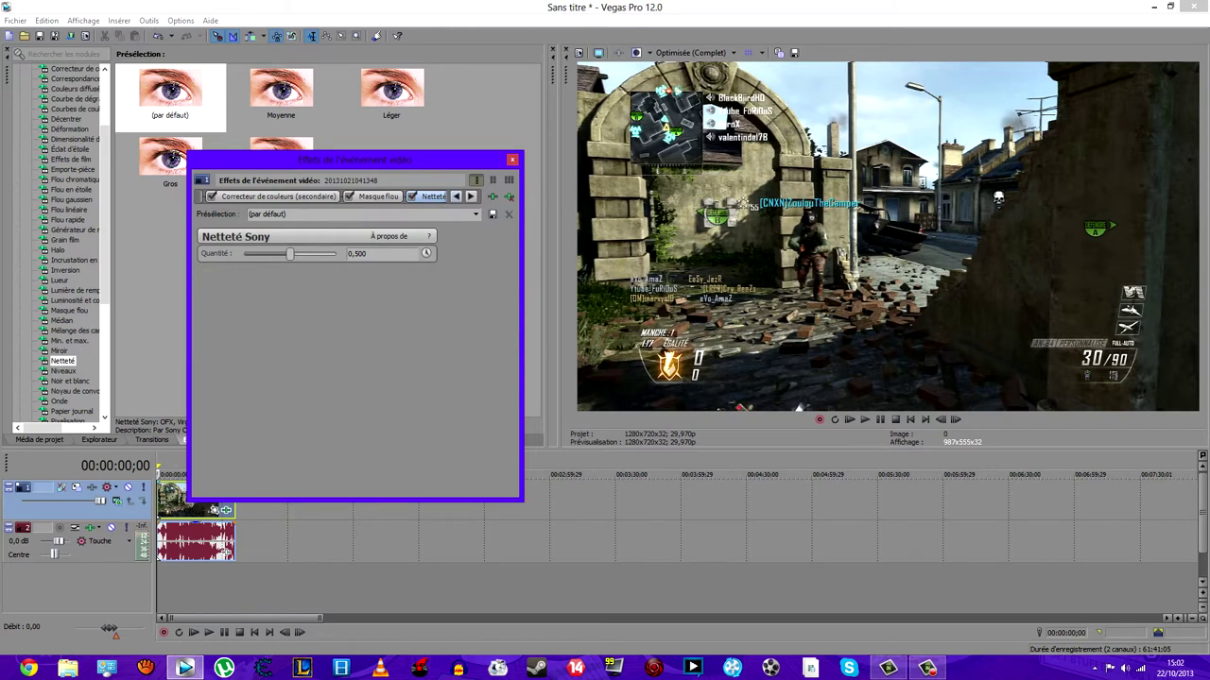
click(475, 215)
click(364, 258)
Enlarge the video preview and compare the picture with Netteté off and on, leaving it enabled and closing the effects window.
drag(359, 159, 252, 98)
drag(547, 255, 425, 255)
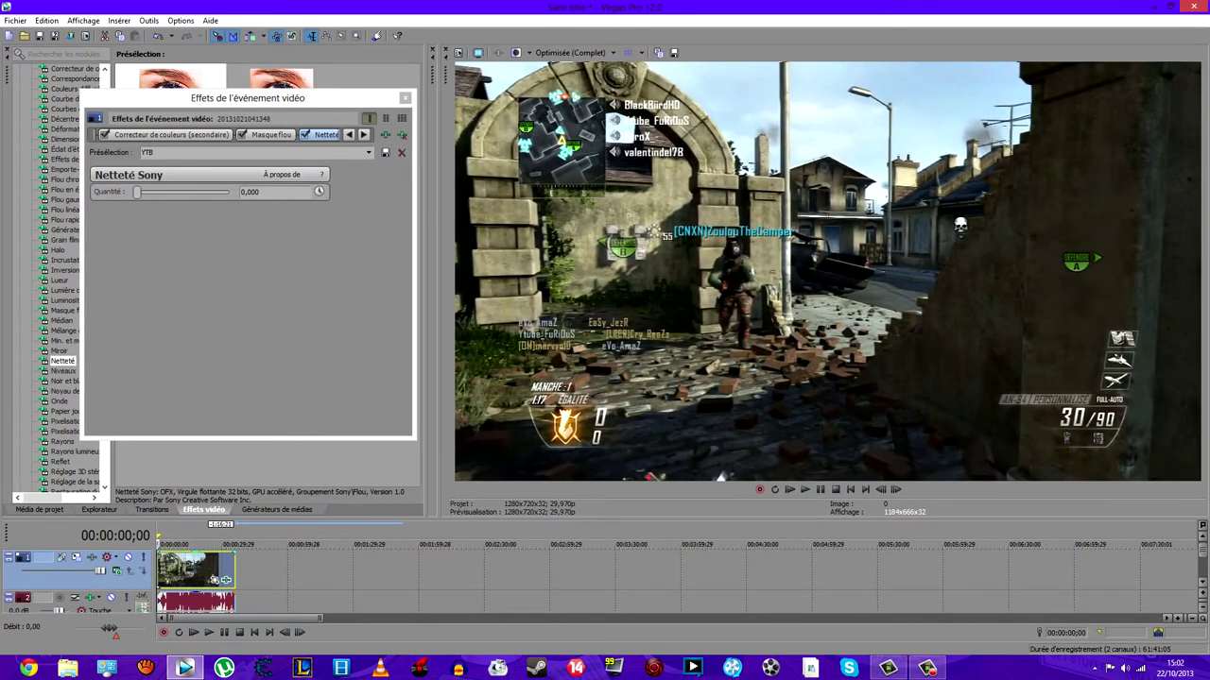
click(305, 135)
click(305, 135)
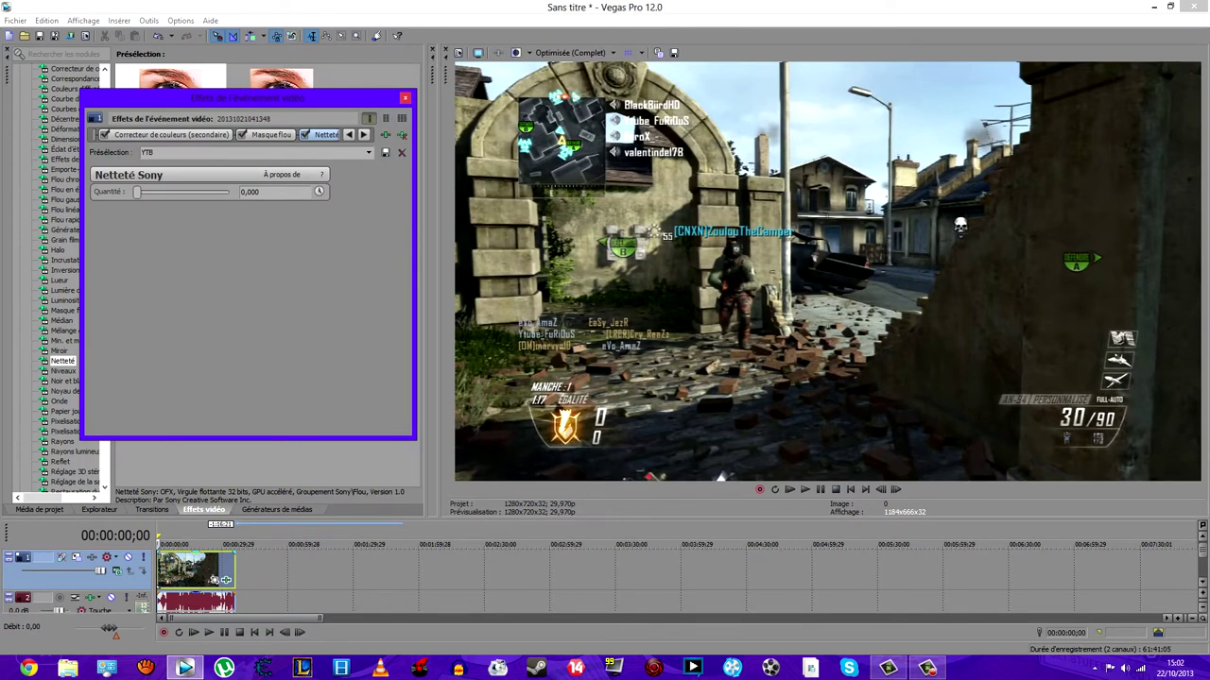
click(404, 99)
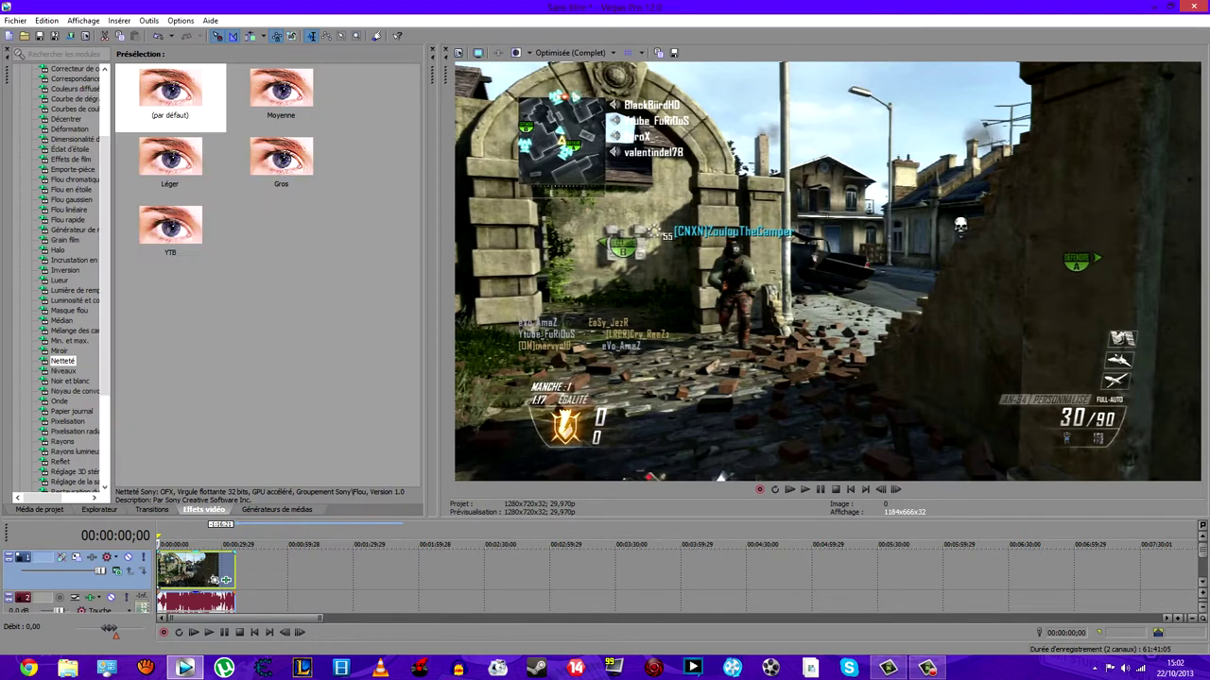
Mark the whole clip up to 00:00:36;00 as the loop region and open the Rendre en tant que dialog.
drag(159, 538, 166, 538)
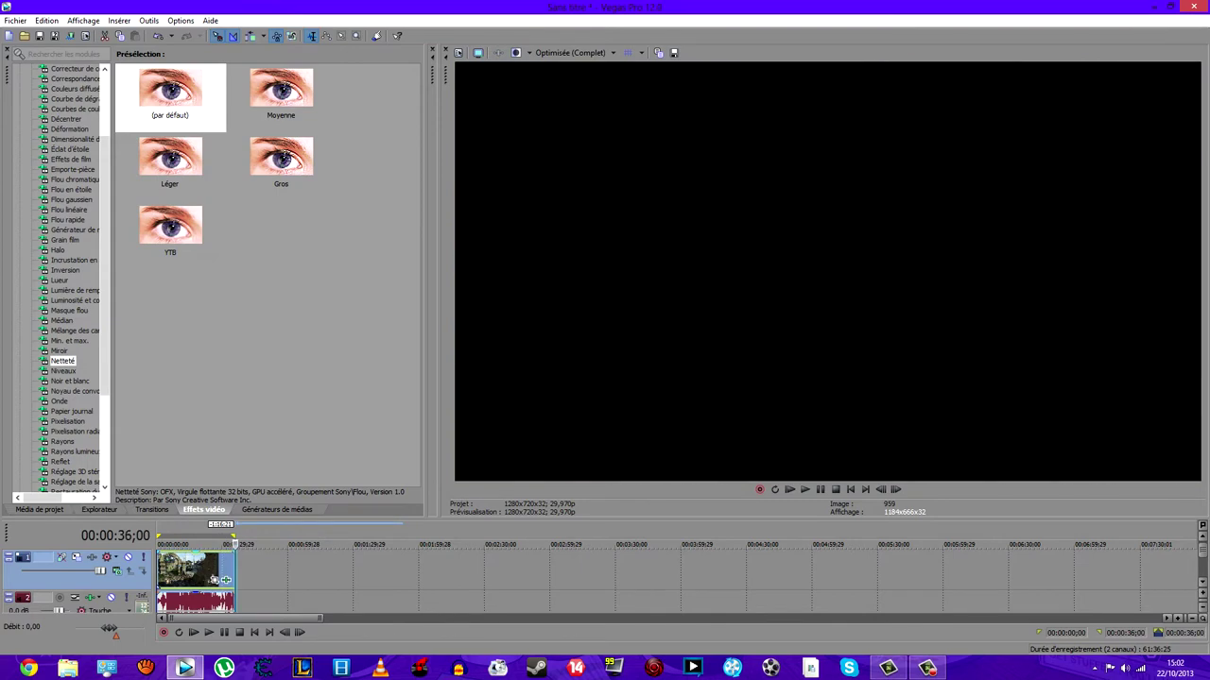
click(15, 20)
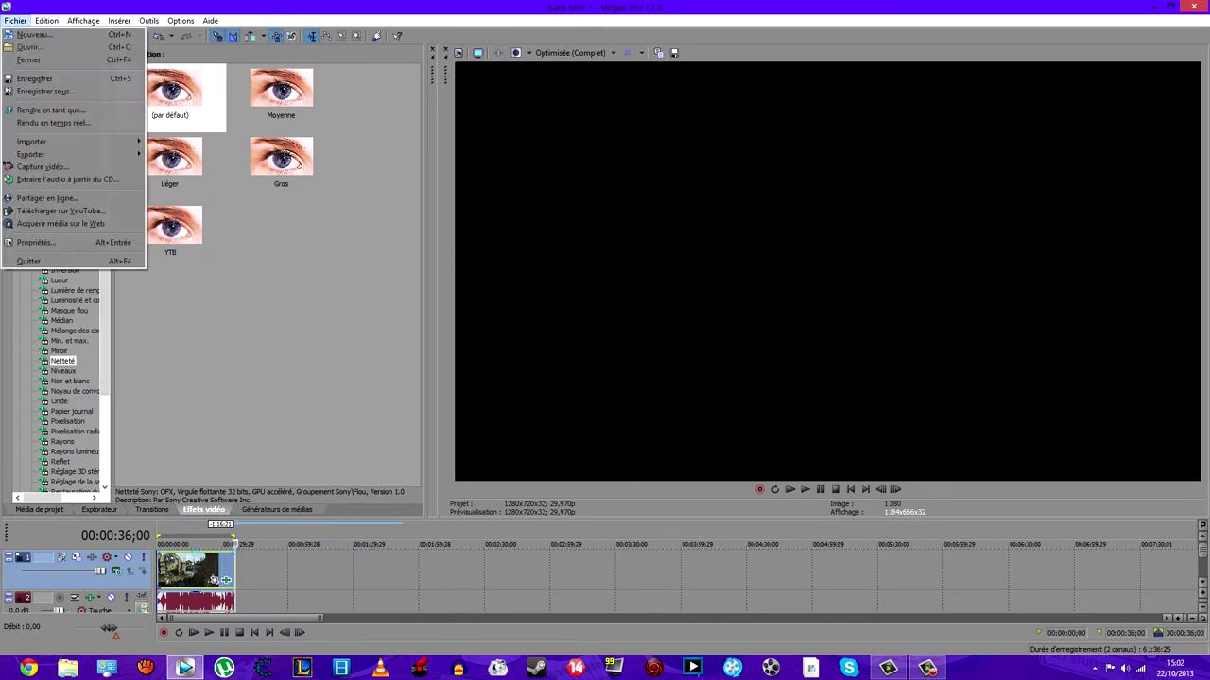
click(49, 110)
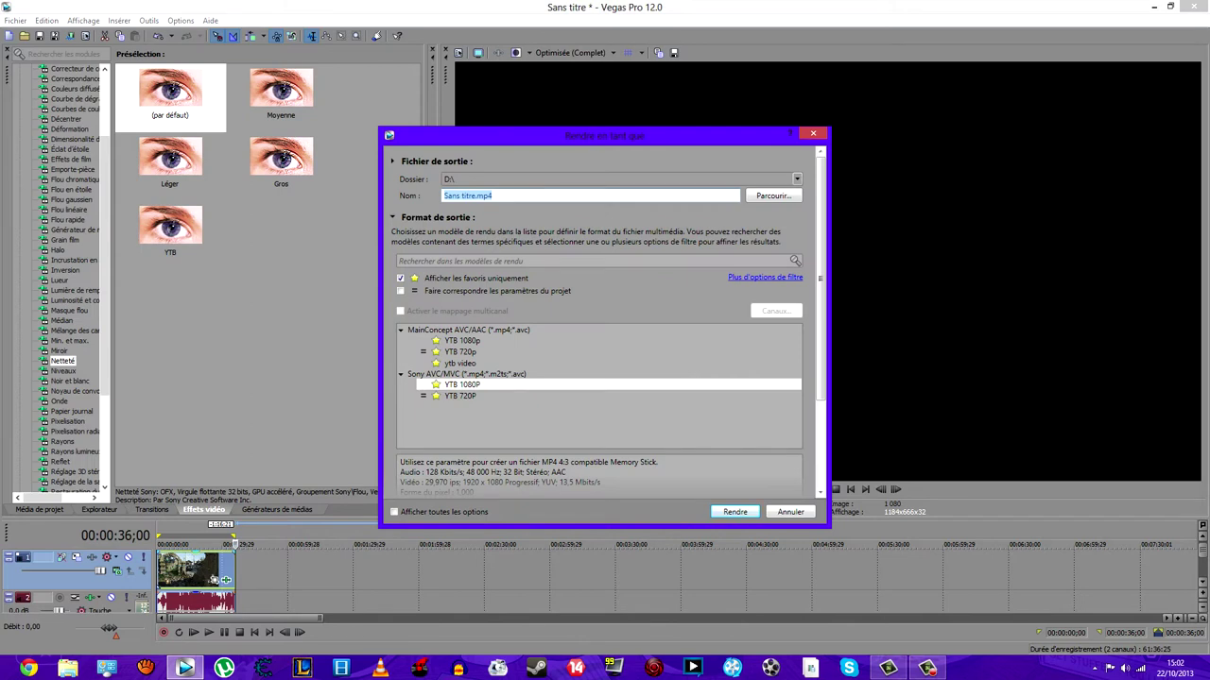
Compare the favourite MainConcept AVC/AAC and Sony AVC/MVC formats and select the MainConcept YTB 720p template.
click(469, 330)
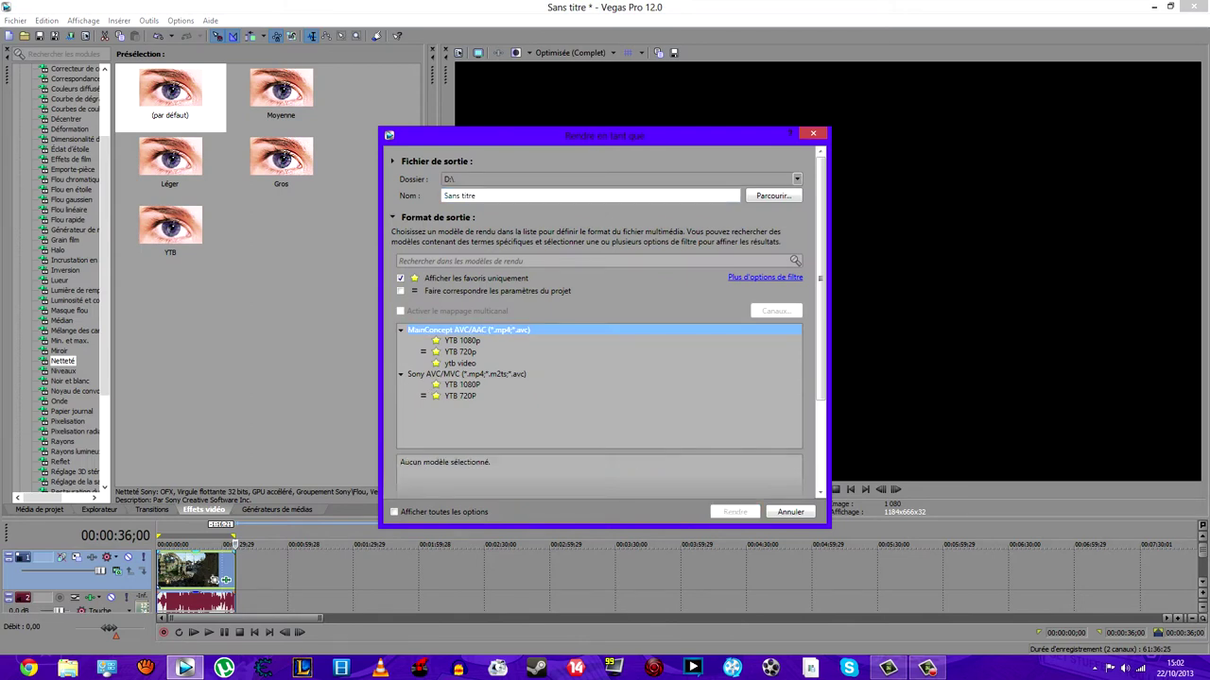
click(467, 374)
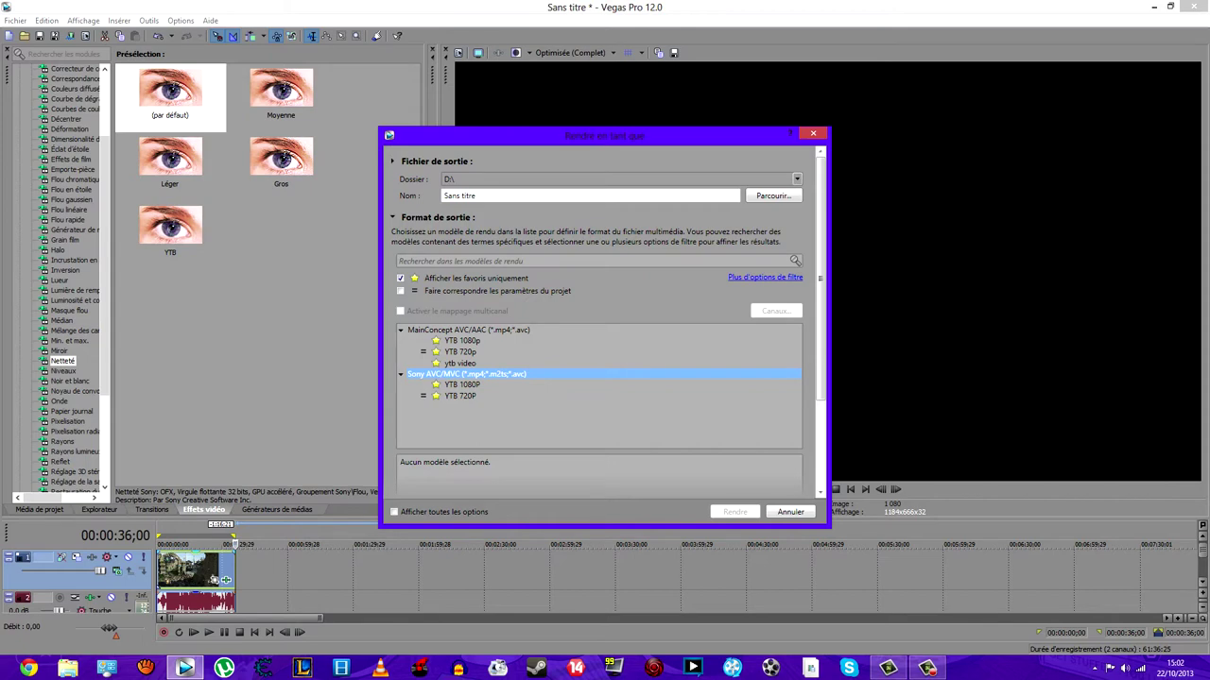
click(469, 329)
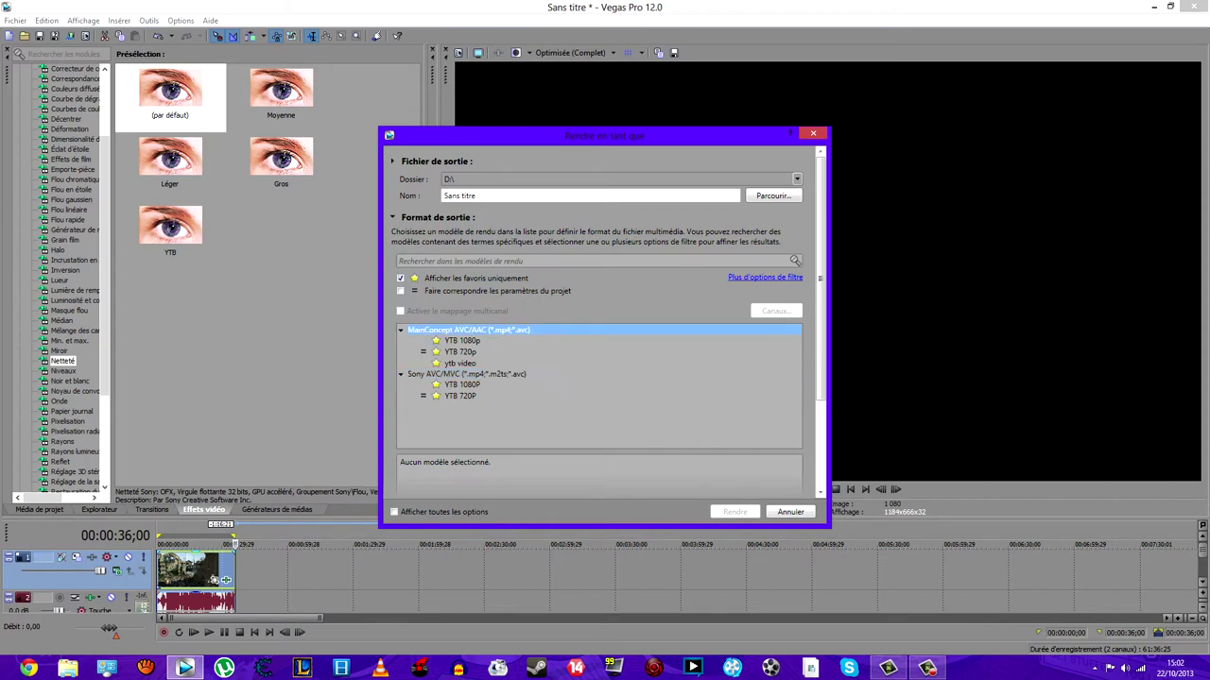
click(460, 352)
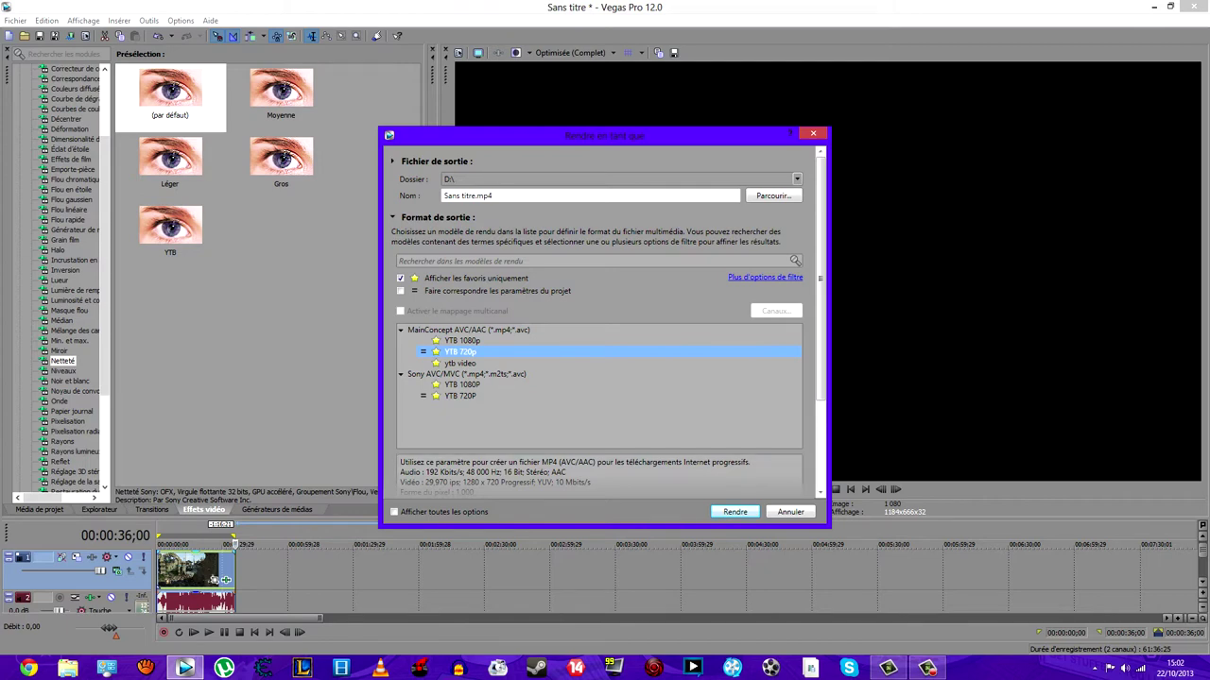
Show all render templates instead of only favourites and open the MainConcept AVC/AAC Internet HD 720p template for customisation.
click(400, 279)
click(401, 360)
click(402, 360)
click(402, 360)
click(402, 411)
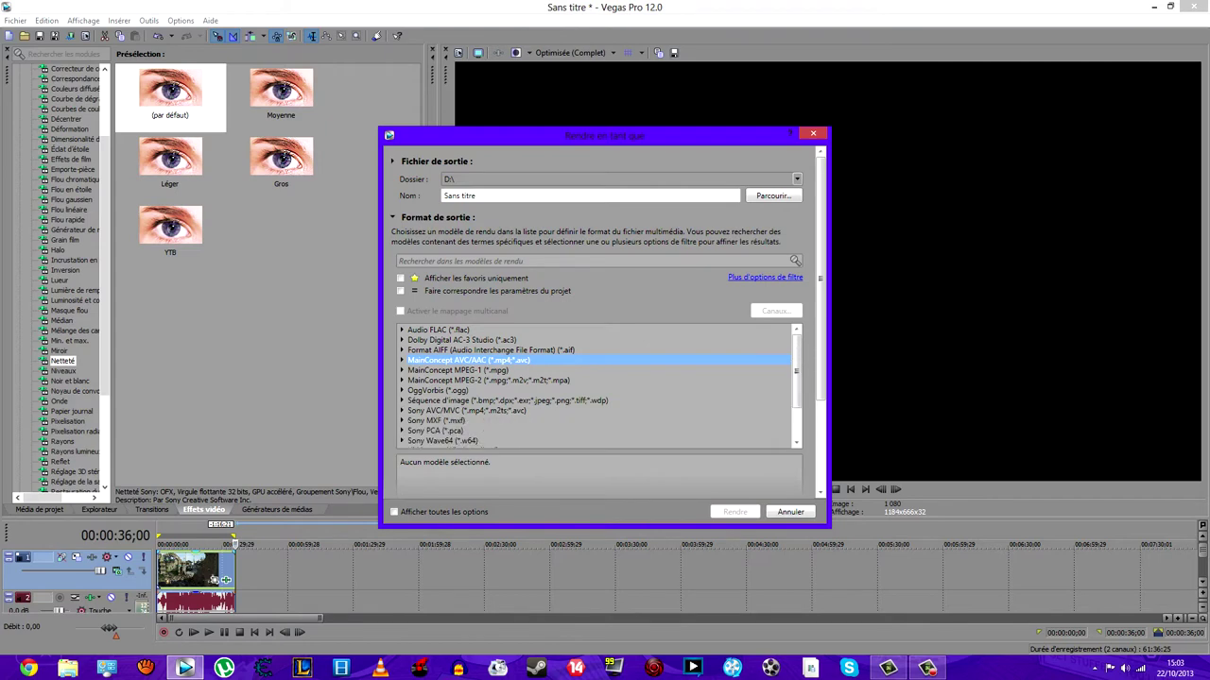
click(402, 360)
click(482, 404)
scroll(482, 403, down, 3)
click(474, 372)
drag(821, 278, 820, 361)
click(449, 395)
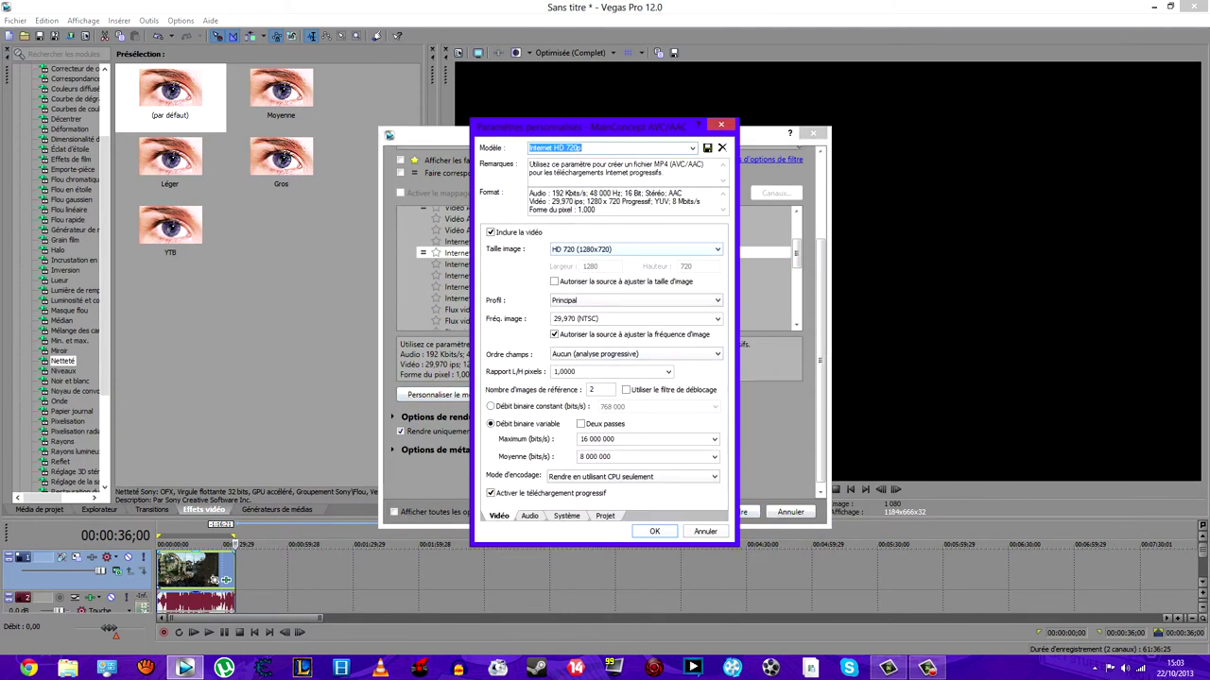
Keep the frame size at HD 720 (1280x720) and set a constant bit rate of 14 000 000 bits/s.
click(637, 249)
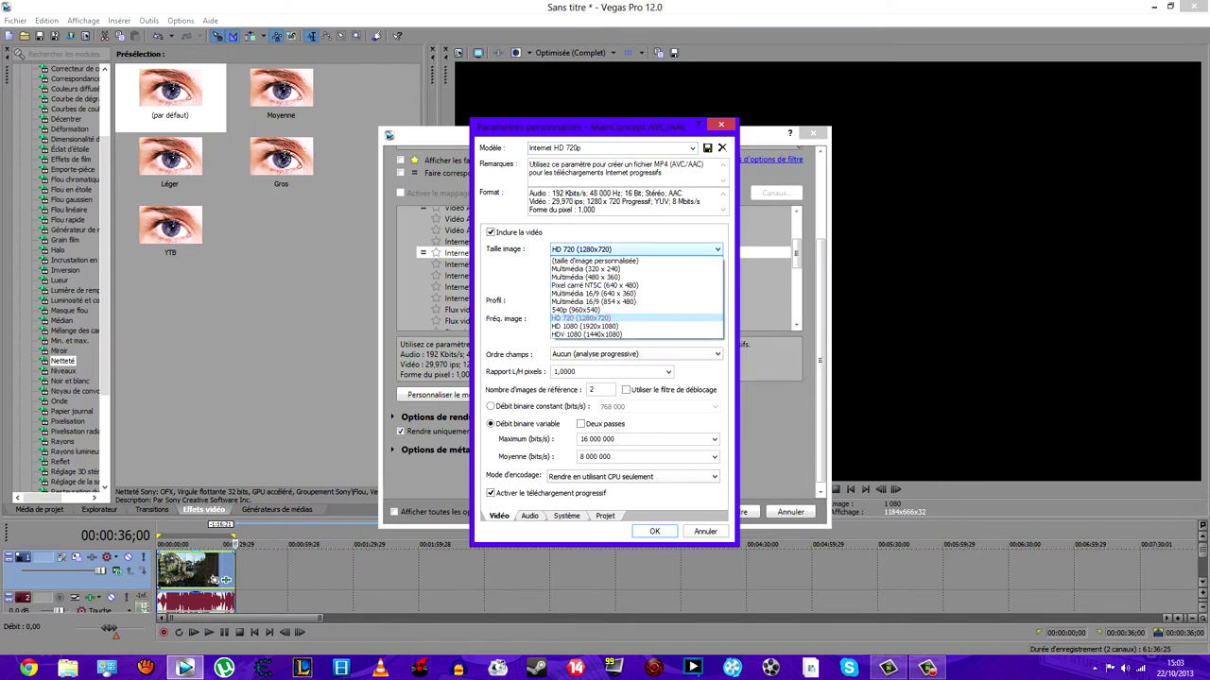
click(605, 319)
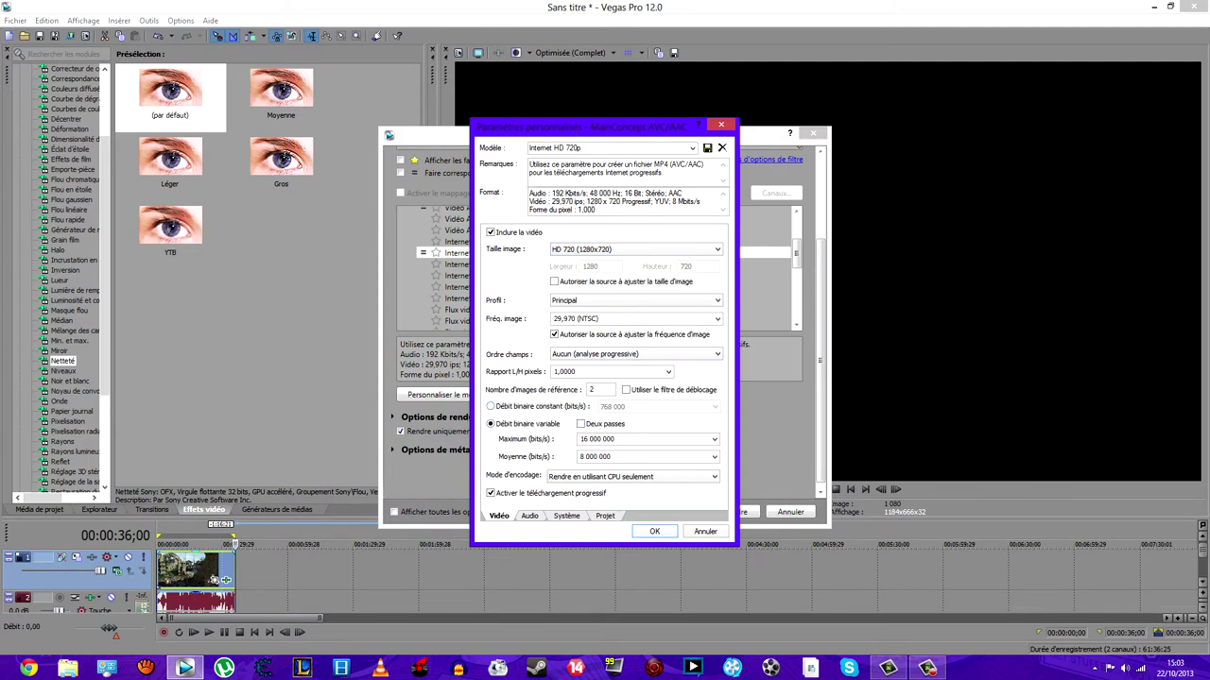
click(491, 406)
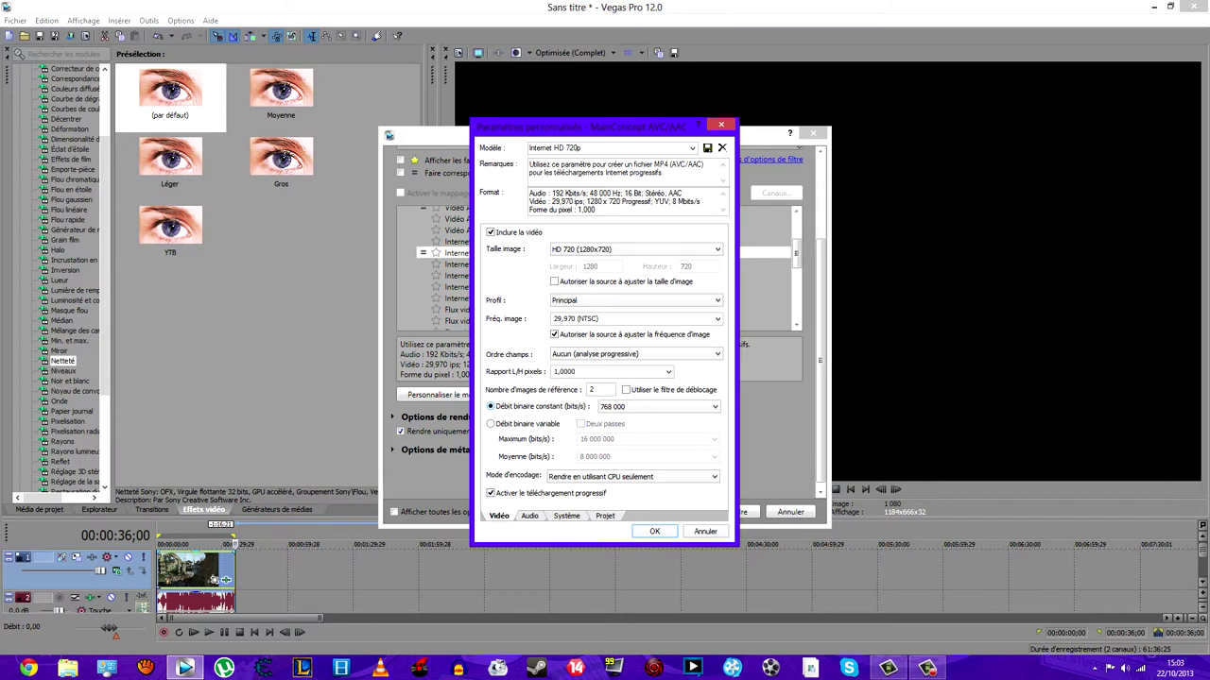
click(716, 406)
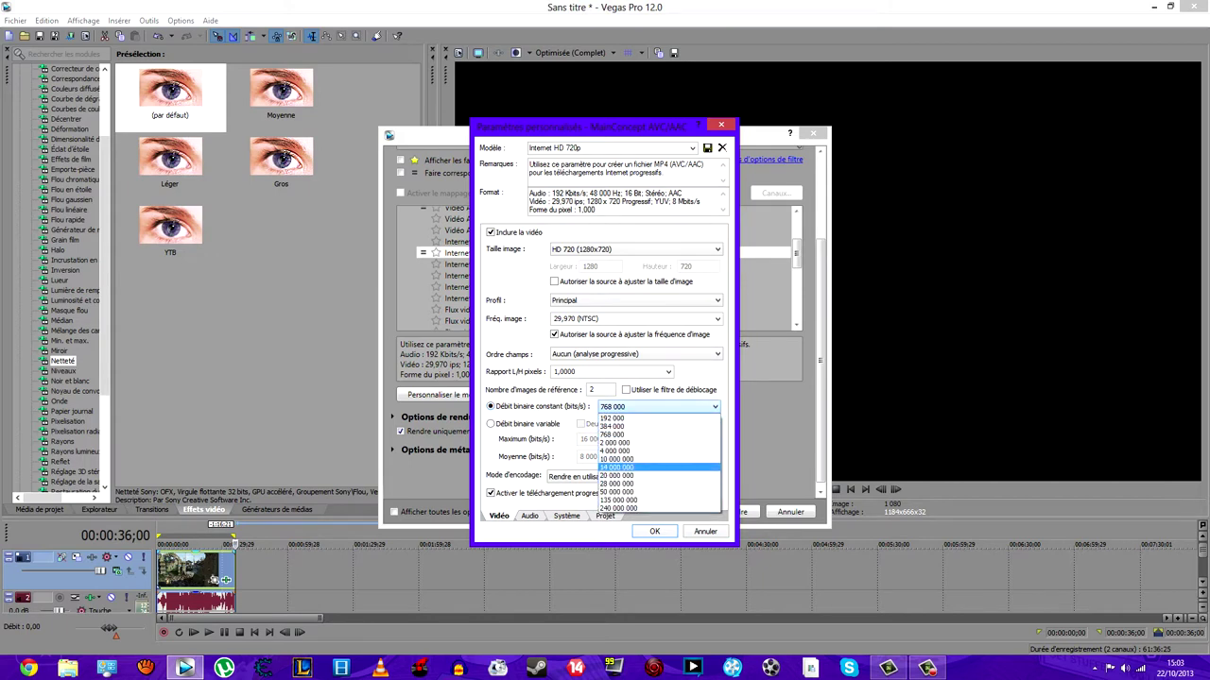
click(618, 468)
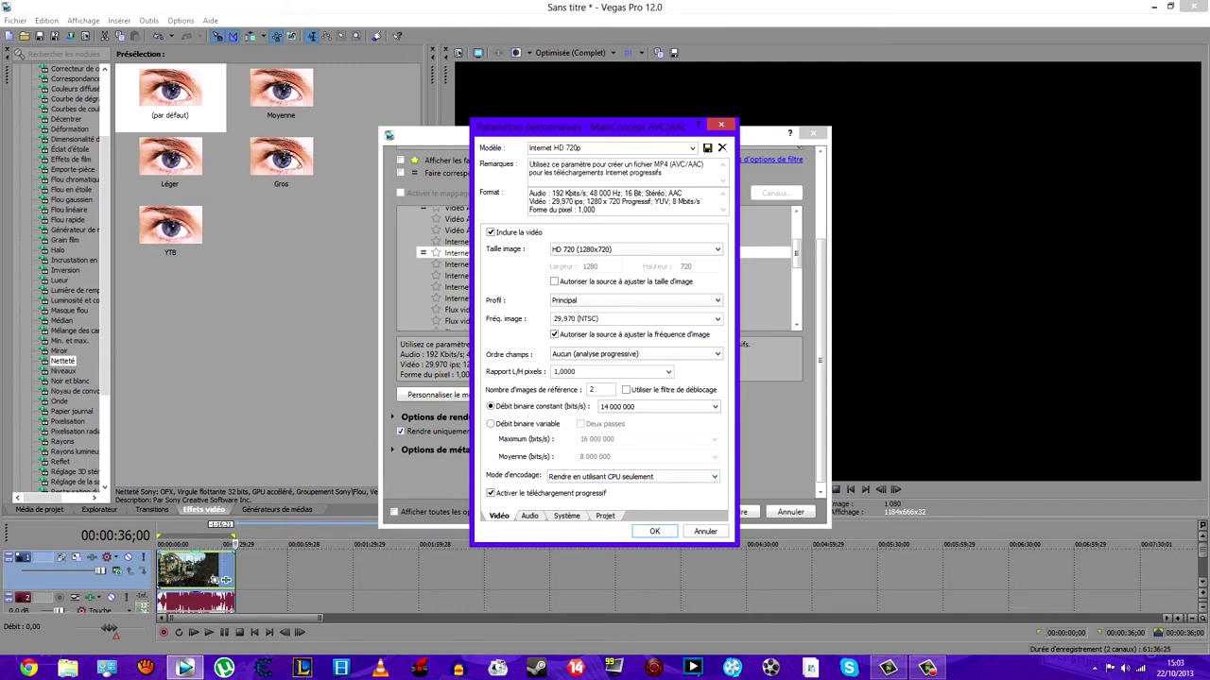
Set the template's video rendering quality to Optimisée, accept the custom settings and recheck its video parameters.
click(530, 516)
key(ctrl+Tab)
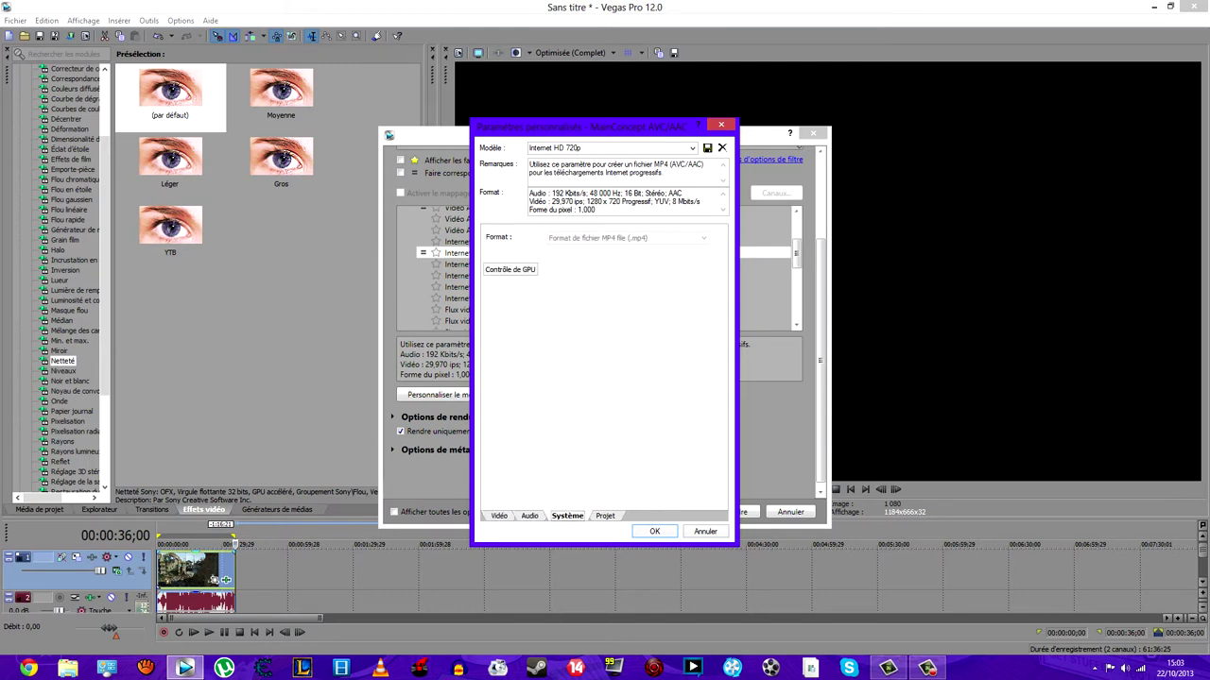
key(ctrl+Tab)
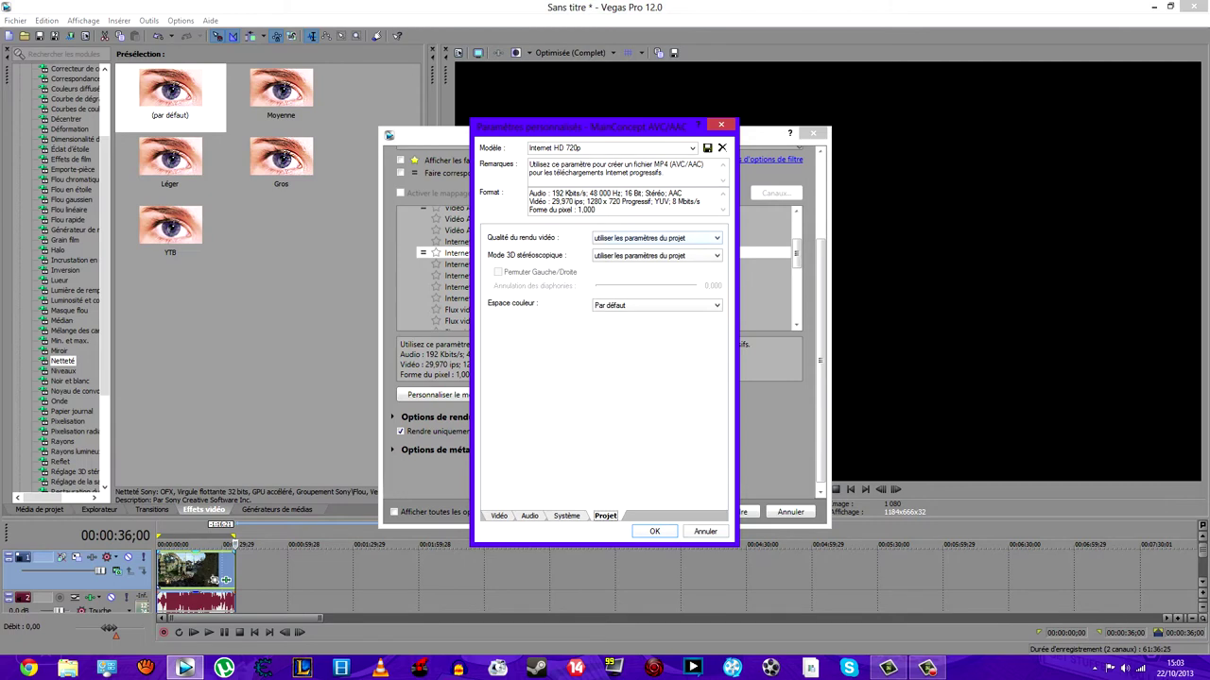
click(657, 238)
click(652, 283)
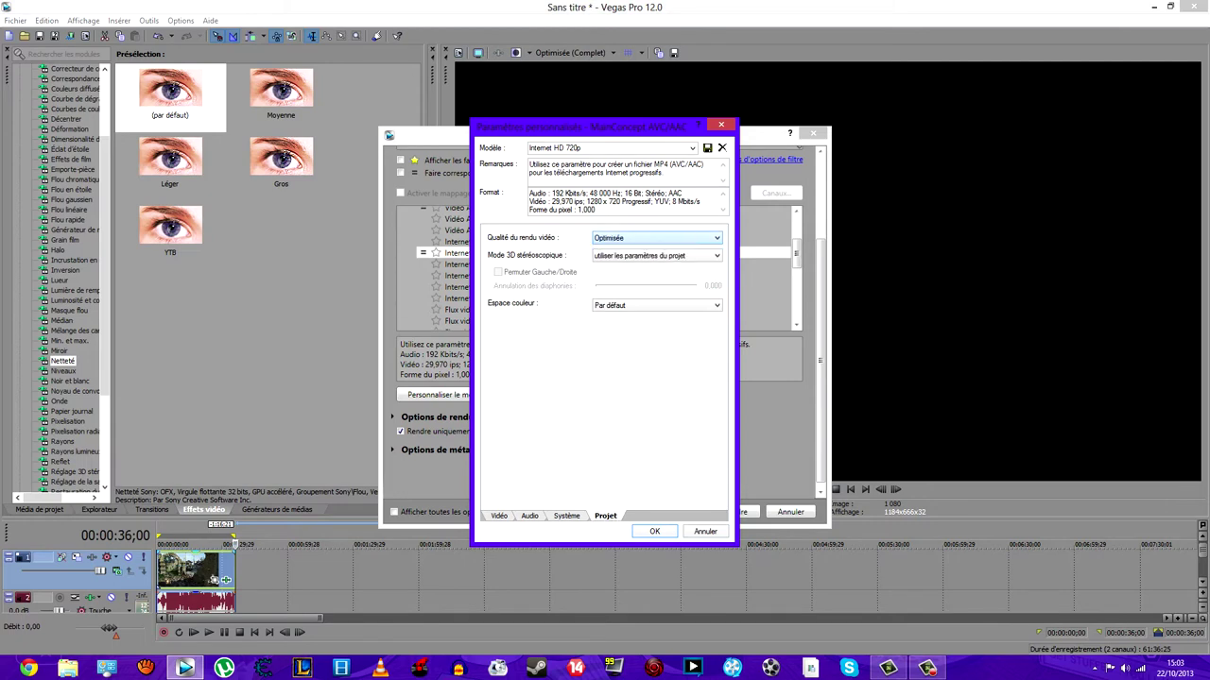
key(Return)
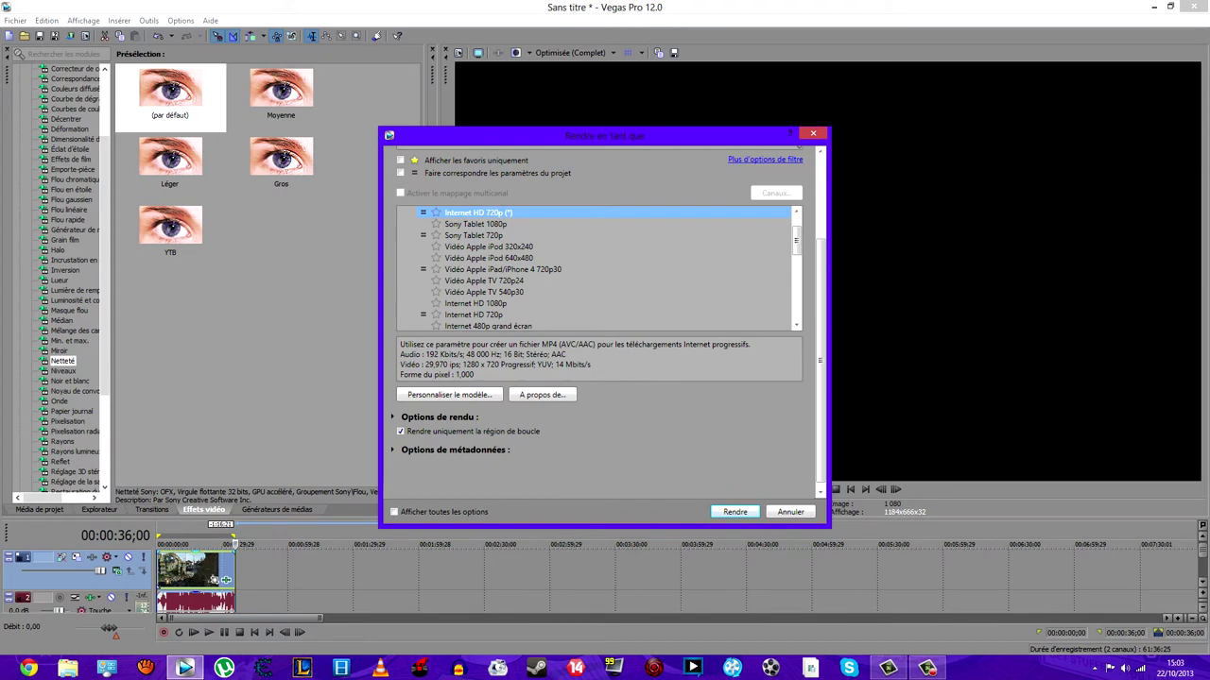
click(449, 395)
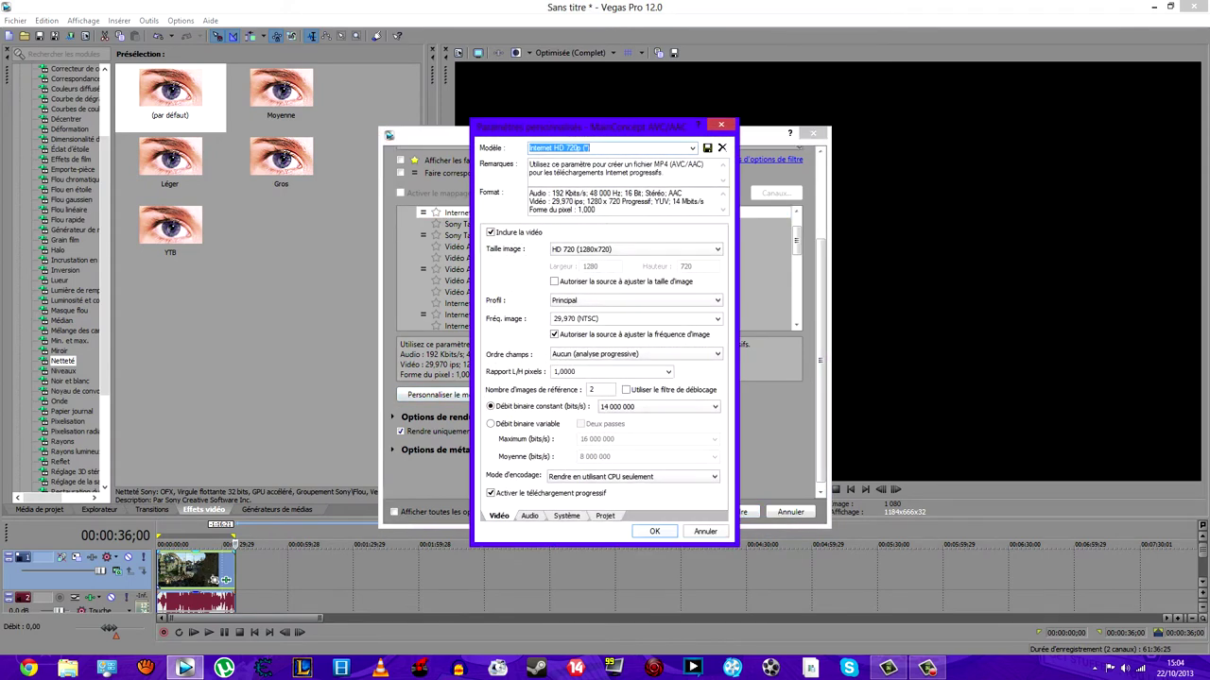
key(Return)
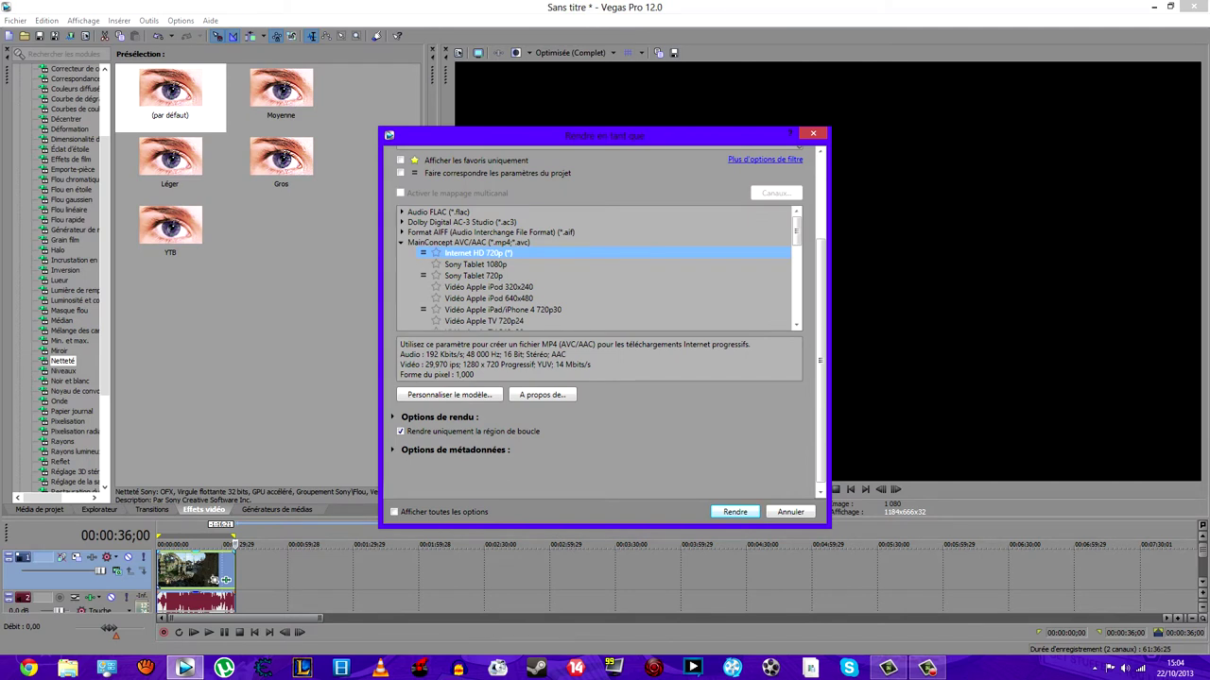
Open the Memory Stick QVGA - 512 Kbits/s template of the Sony AVC/MVC format for customisation.
key(Left)
key(Left)
key(Down)
key(Down)
key(Down)
key(Down)
key(Down)
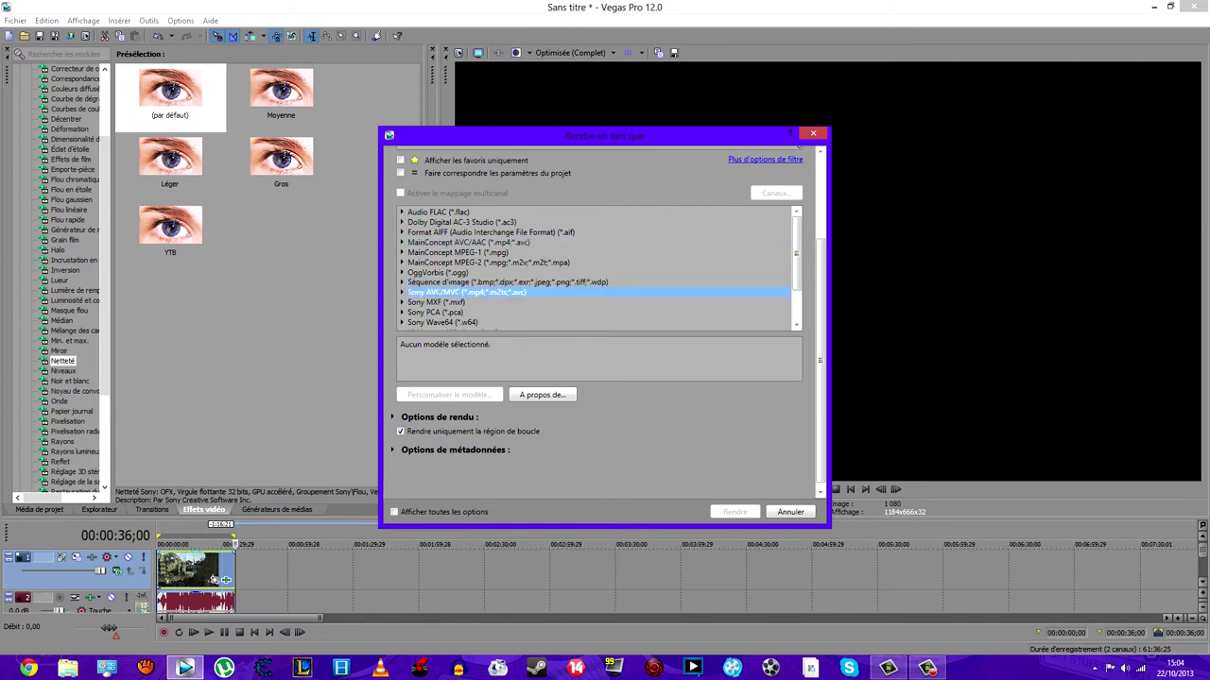
key(Right)
key(Down)
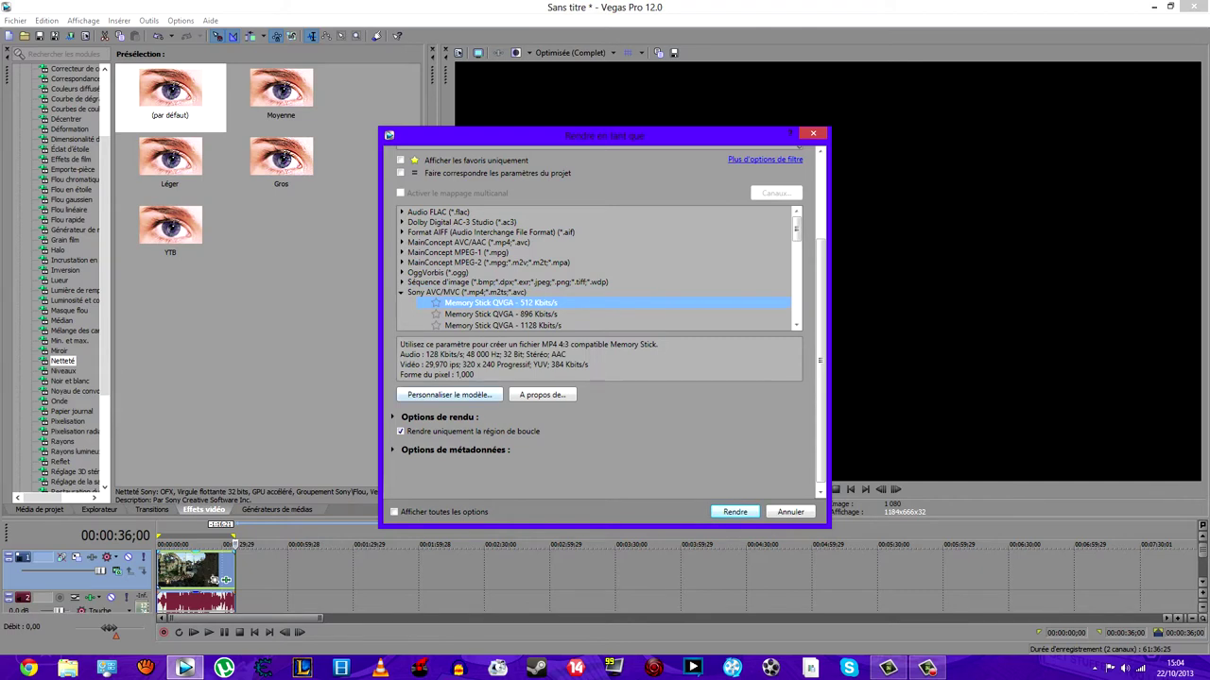
key(Tab)
key(Return)
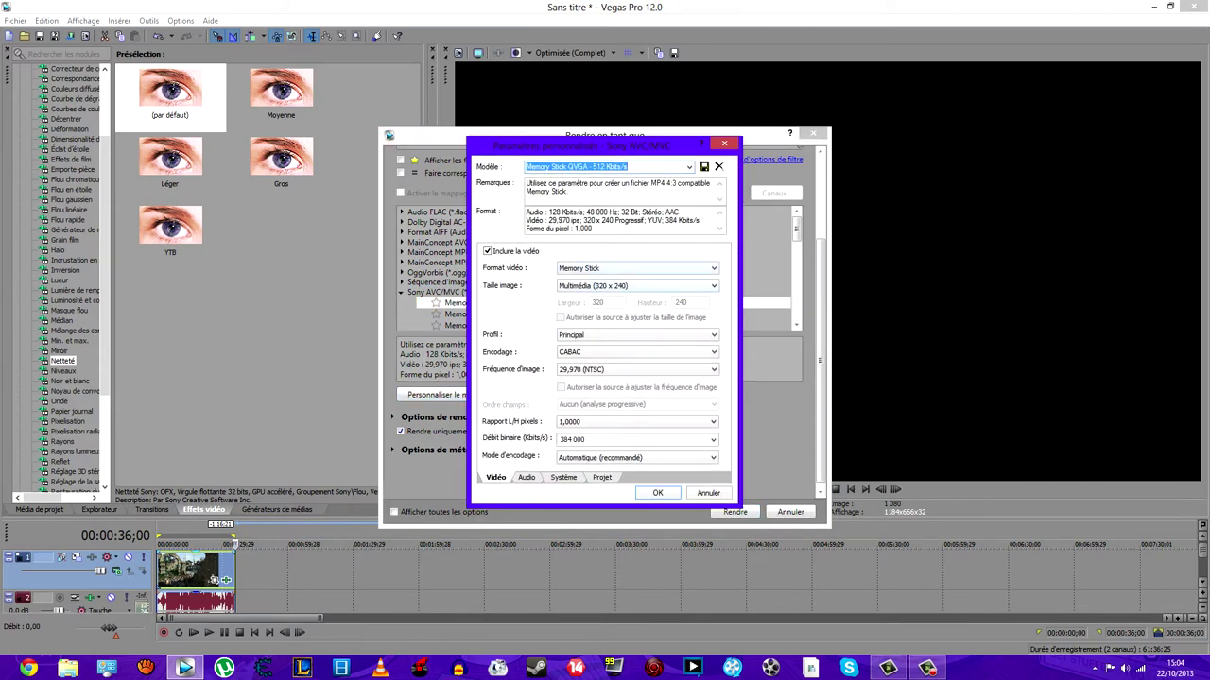
Set the Sony template's video format to AVC and its frame size to Haute définition (1280 x 720).
click(638, 268)
click(605, 280)
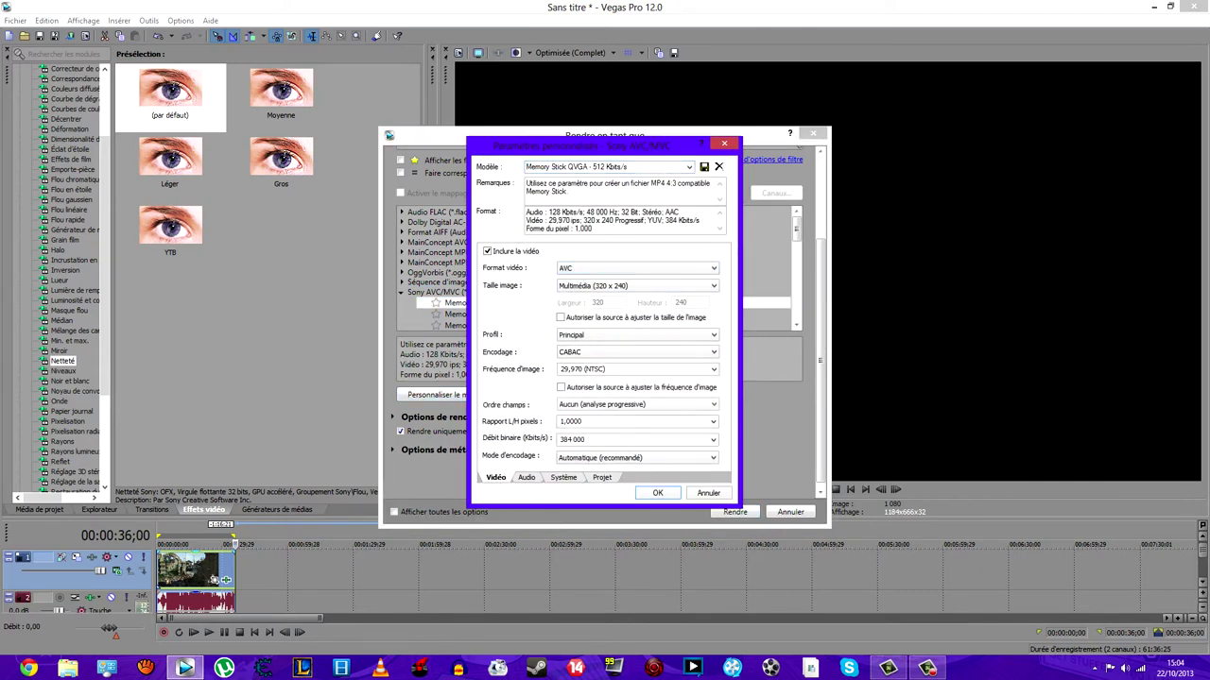
click(638, 285)
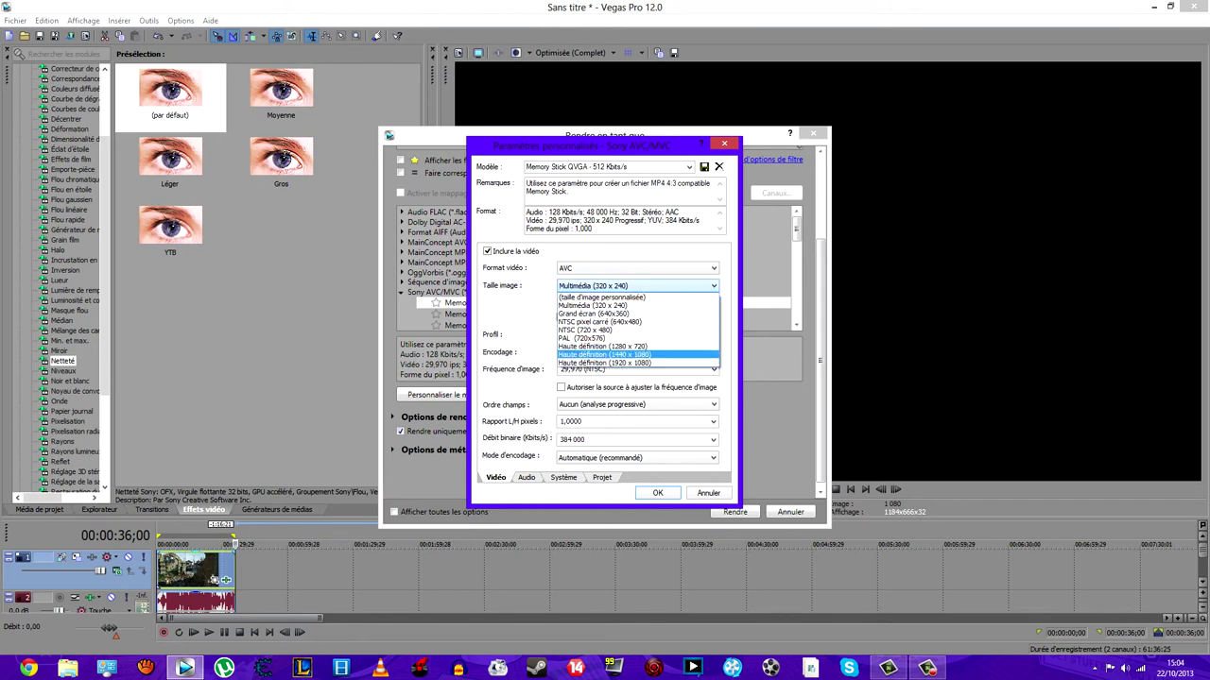
key(Up)
key(Return)
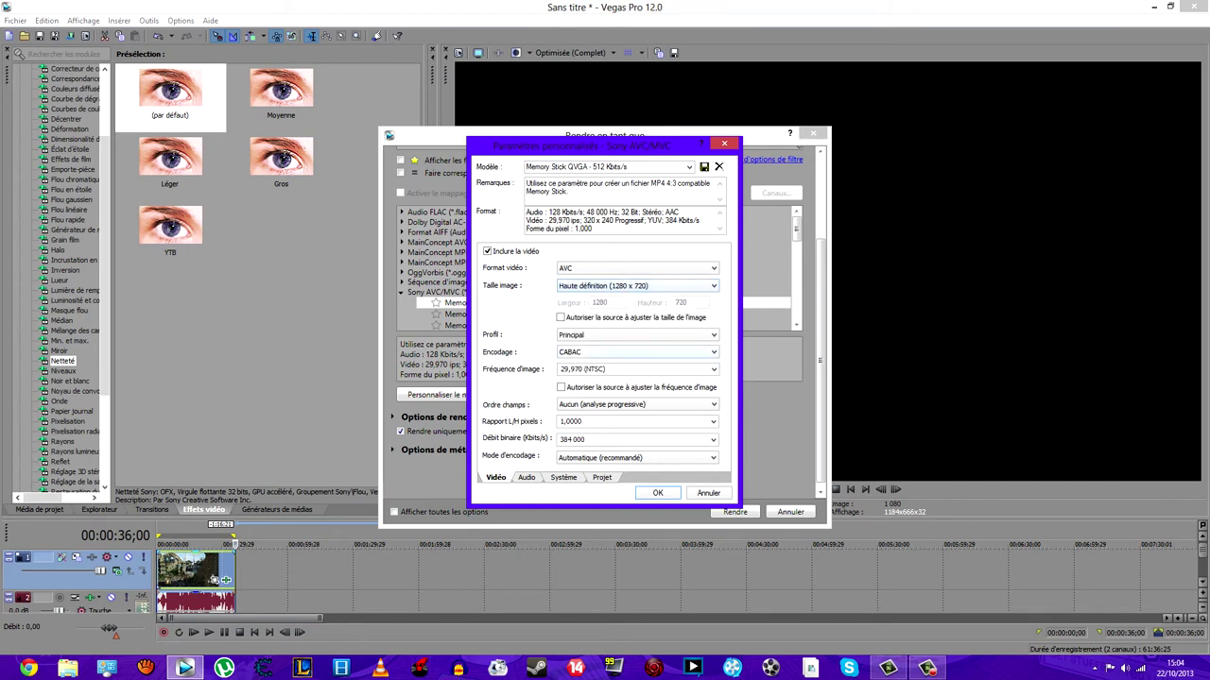
key(alt+Down)
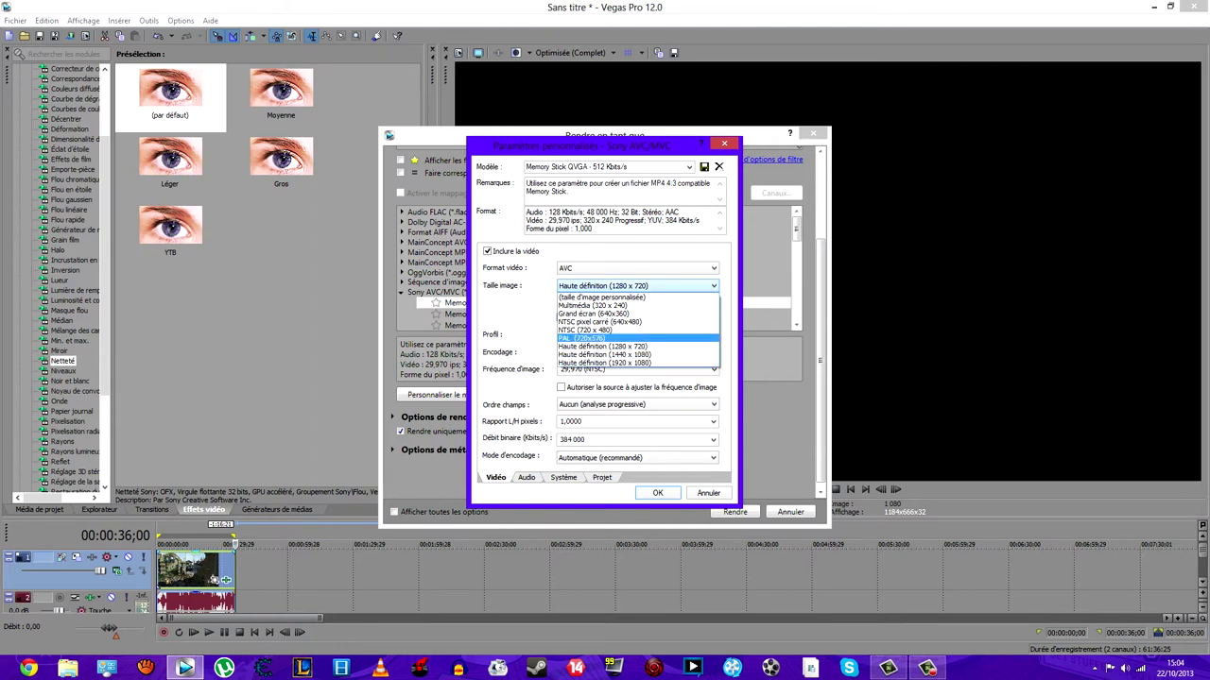
click(603, 347)
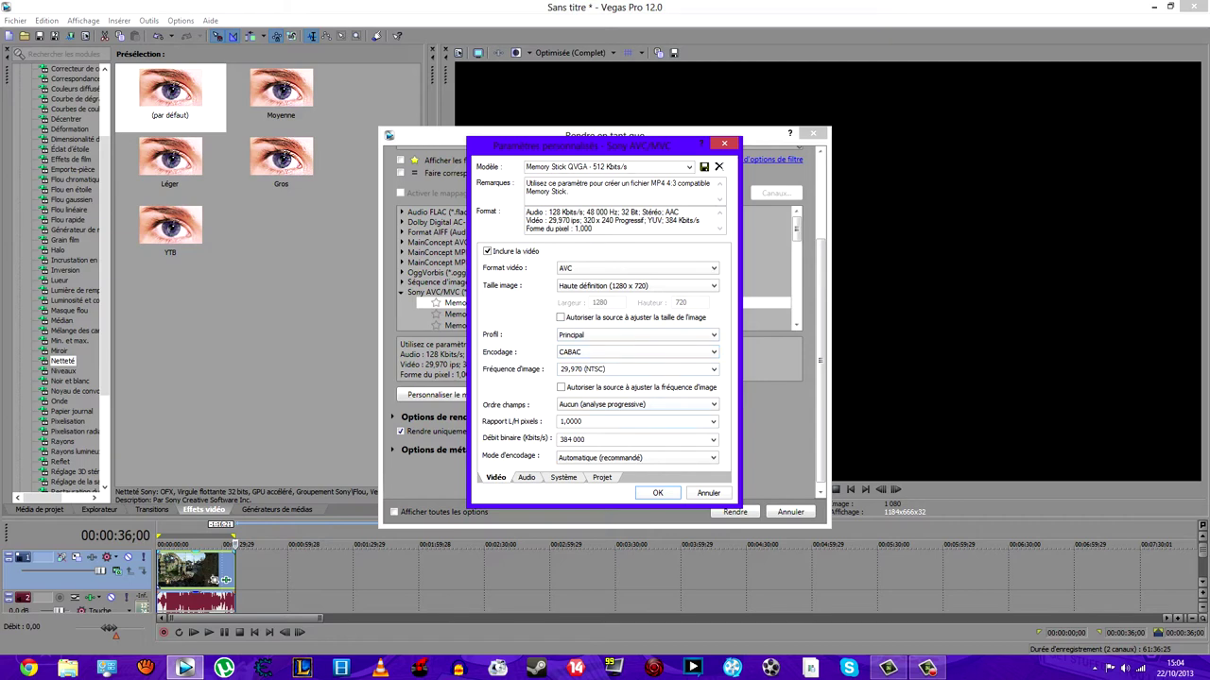
Set the Sony template's bit rate to 13 500 000 and its encoding mode to Rendre en utilisant CPU seulement.
click(713, 441)
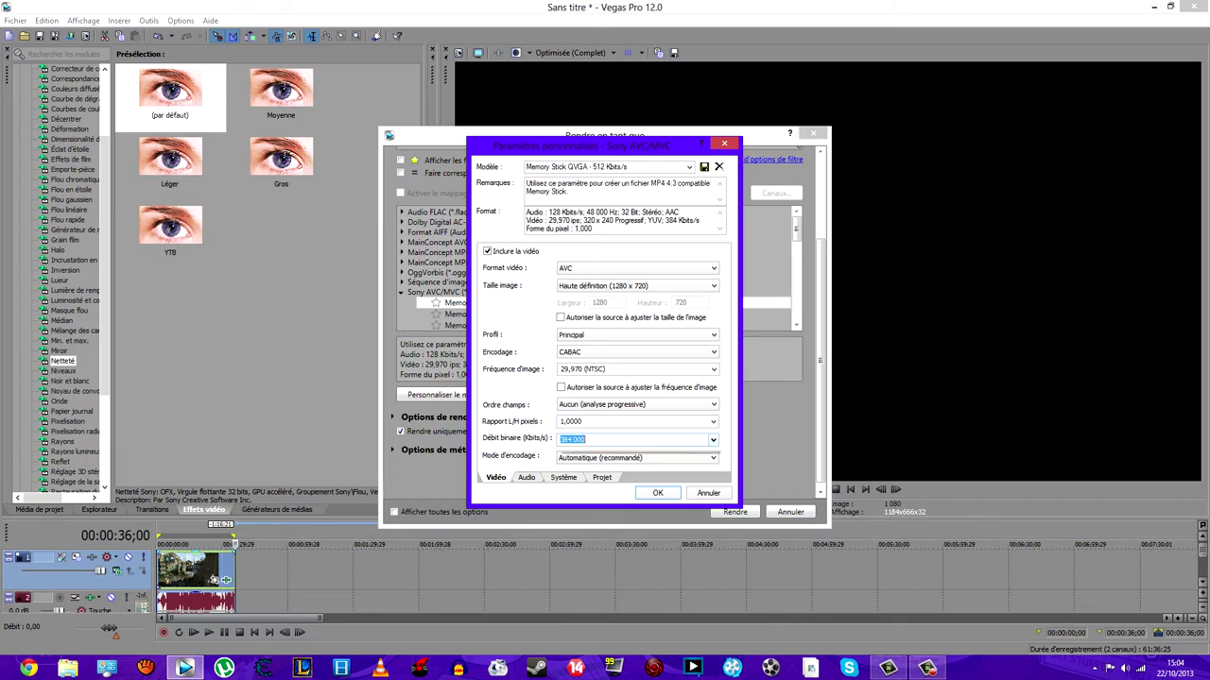
click(575, 484)
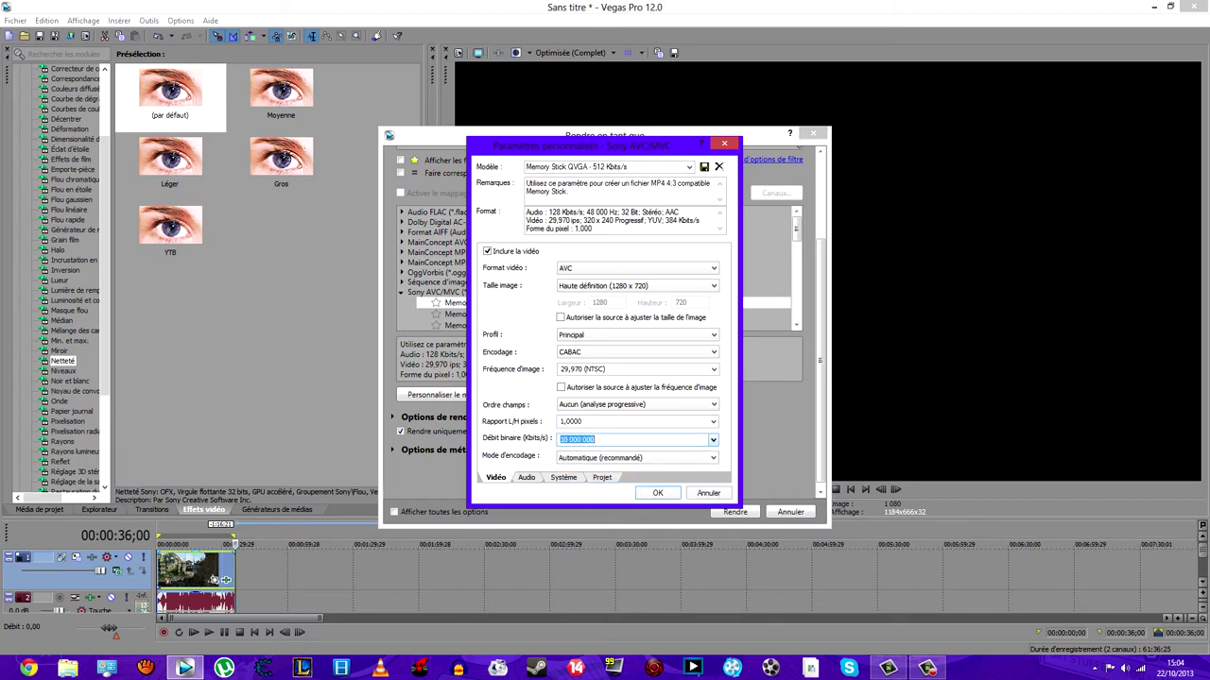
click(569, 439)
text(3)
click(635, 457)
click(605, 485)
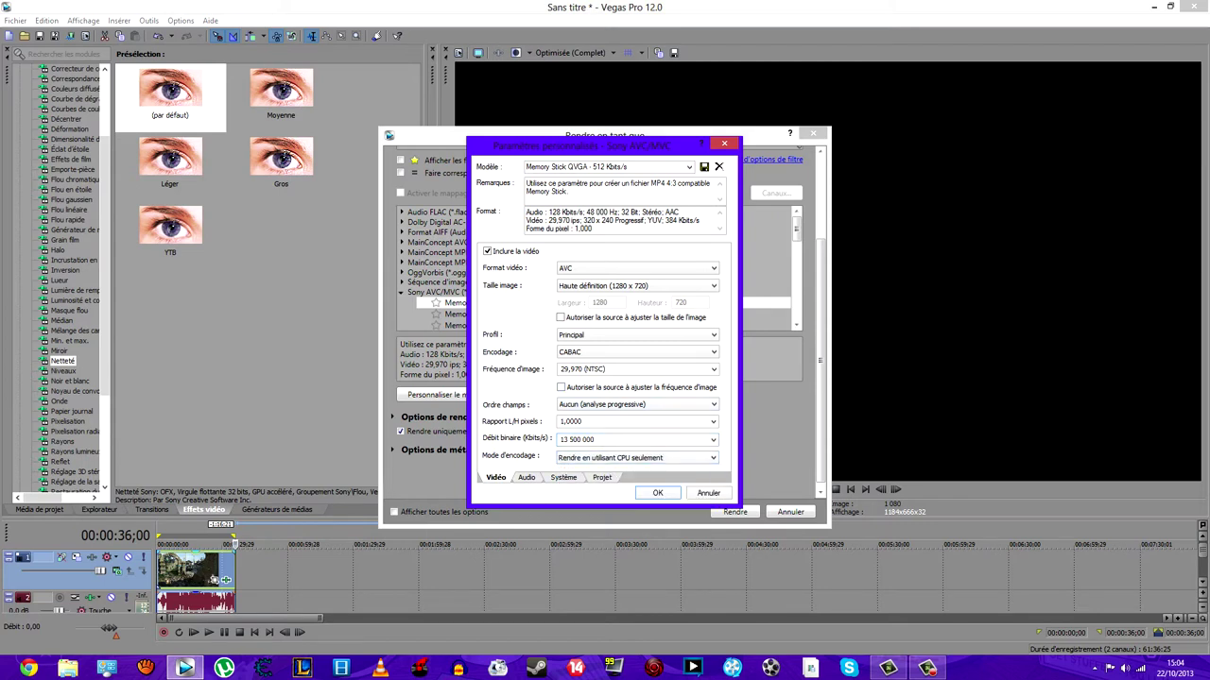
Set the Sony template's video rendering quality to Optimisée, accept the custom settings and collapse the Sony AVC/MVC template list.
click(526, 478)
click(564, 478)
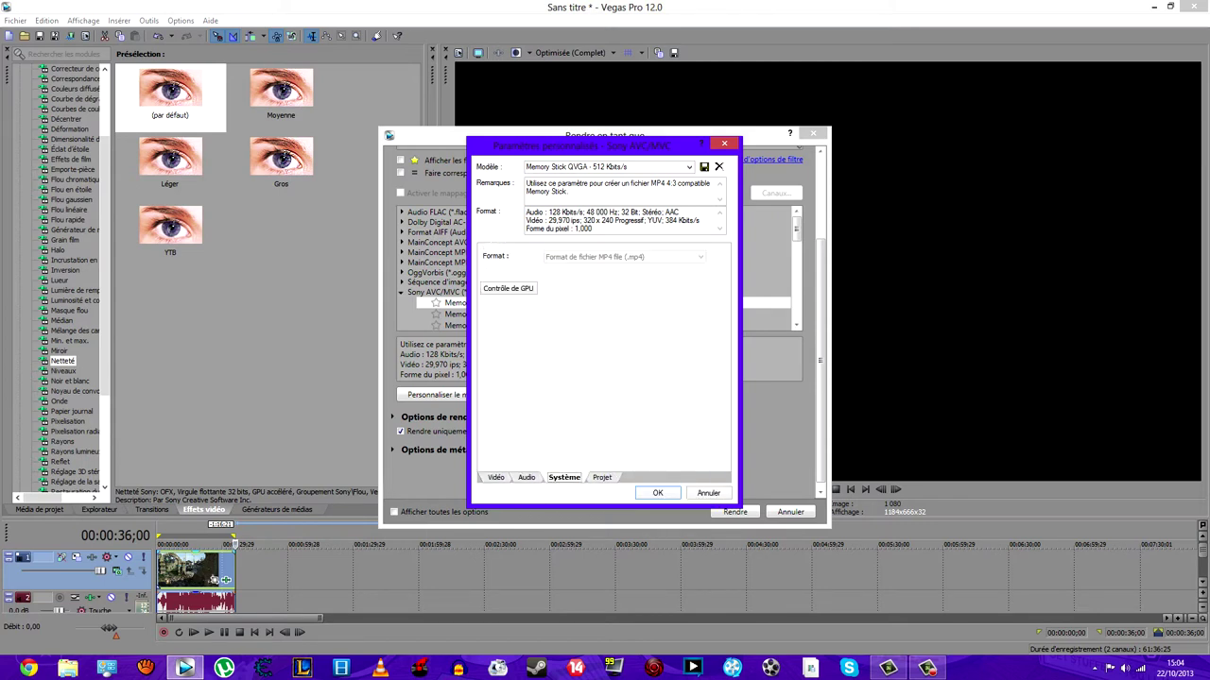
key(ctrl+Tab)
click(657, 257)
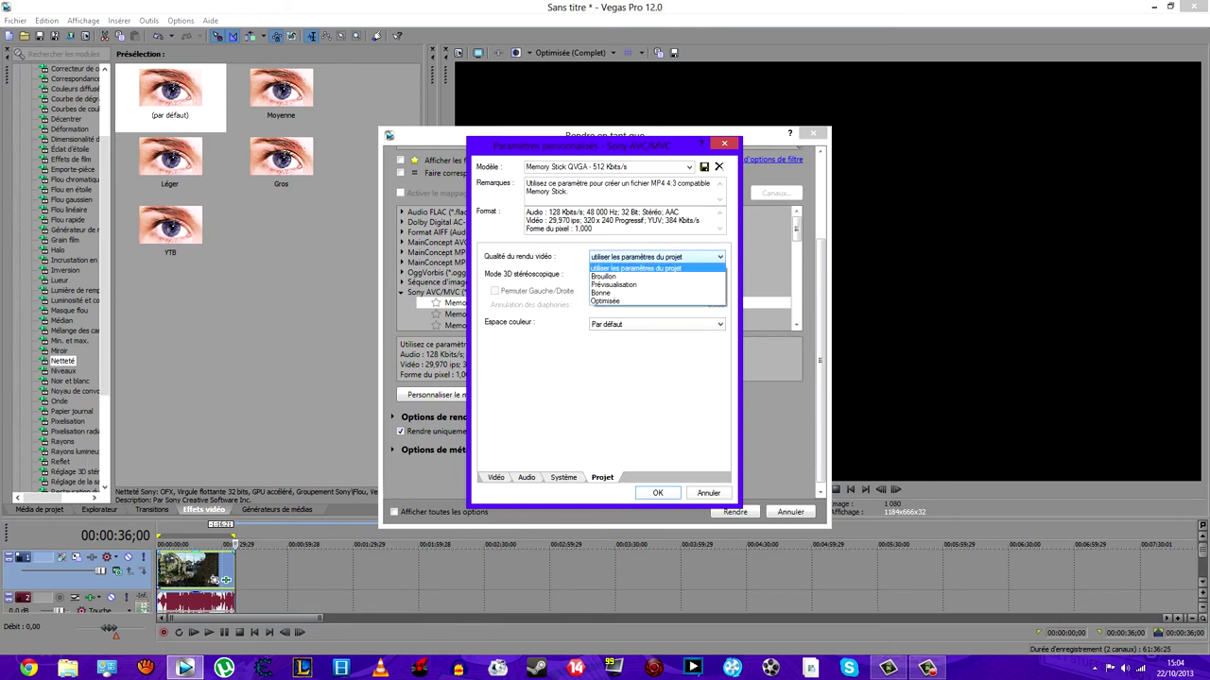
click(607, 301)
key(Return)
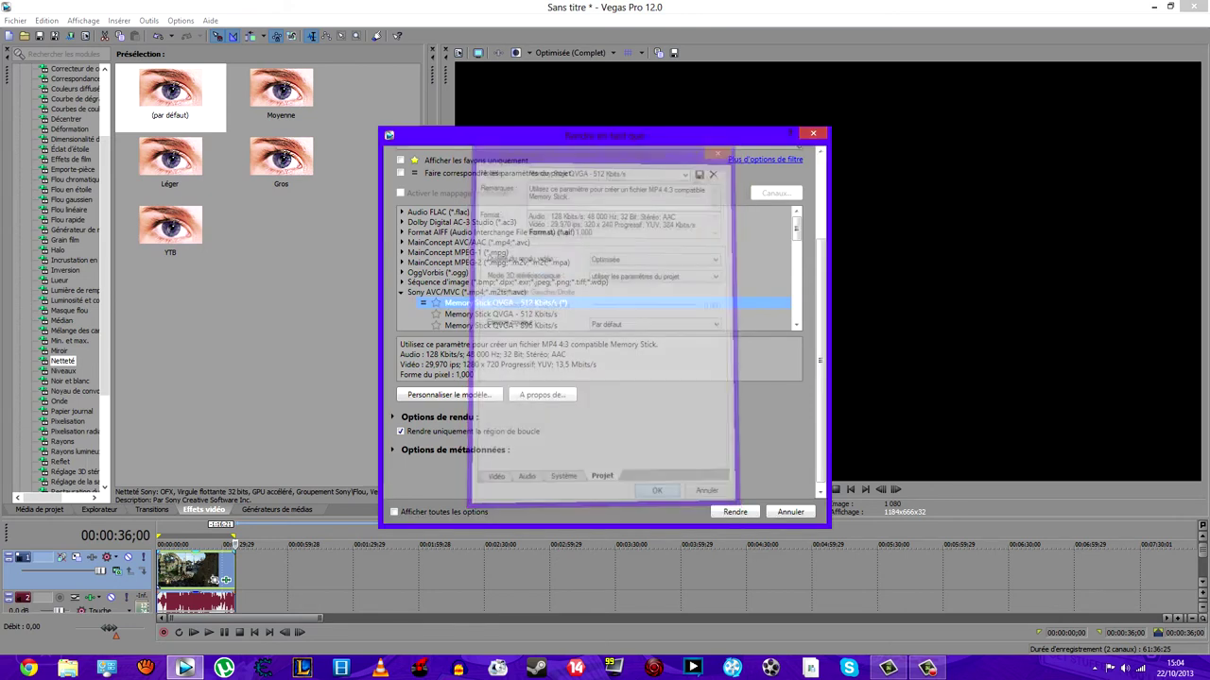
click(400, 292)
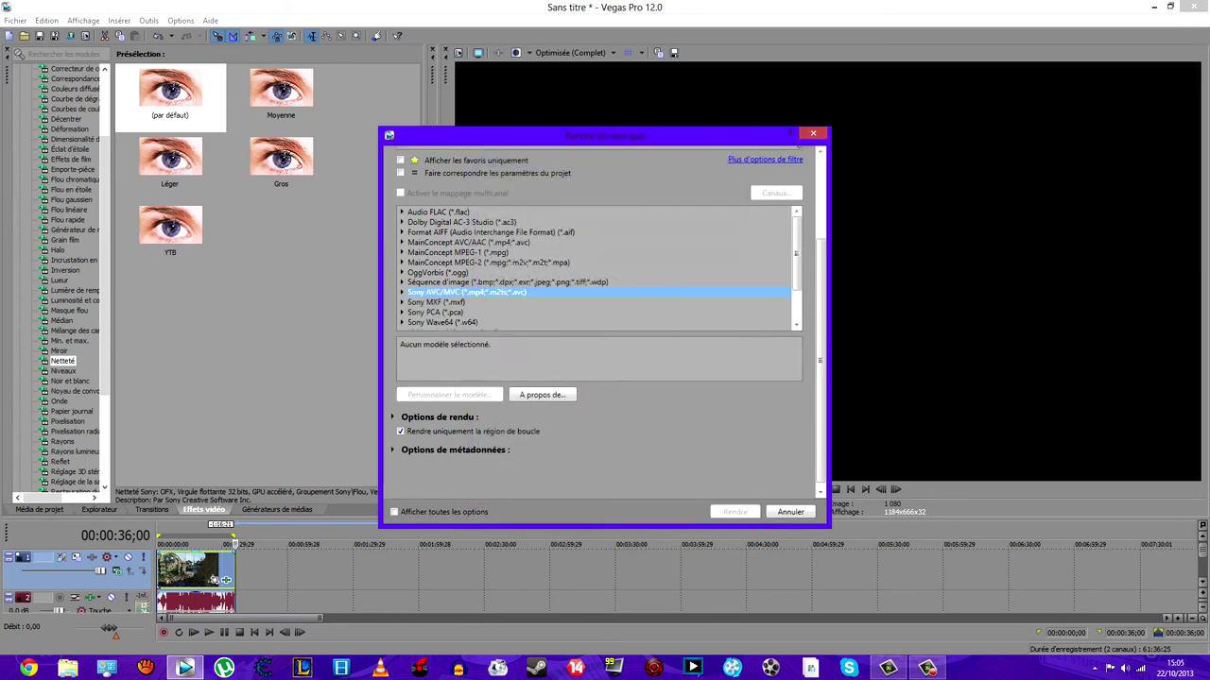
Look through the available render formats, including Séquence d'image and Windows Media Video V11, and select the Sony AVC/MVC format again.
click(507, 283)
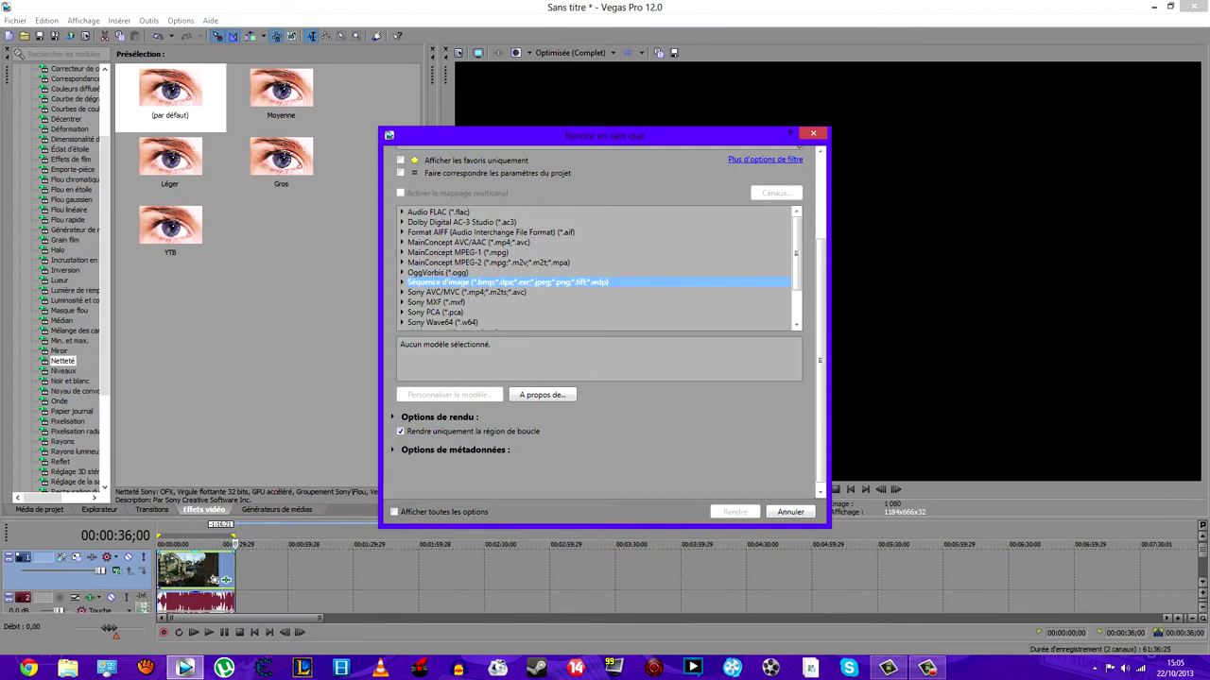
click(469, 243)
scroll(510, 268, down, 2)
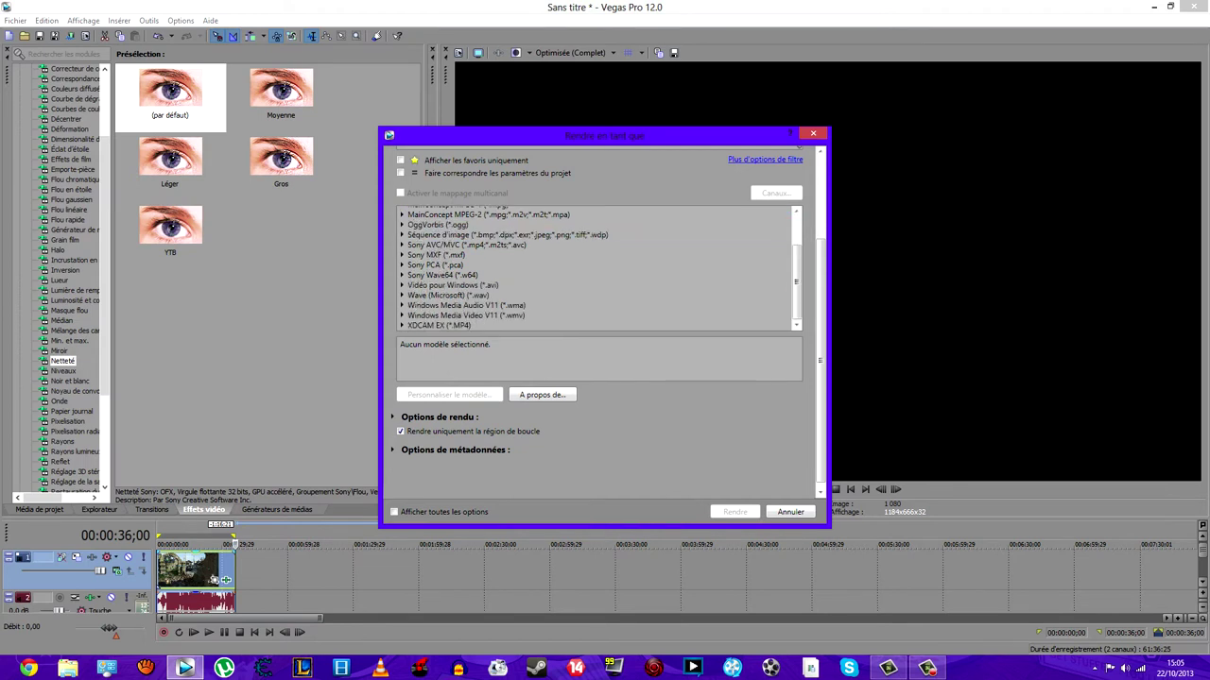
click(466, 316)
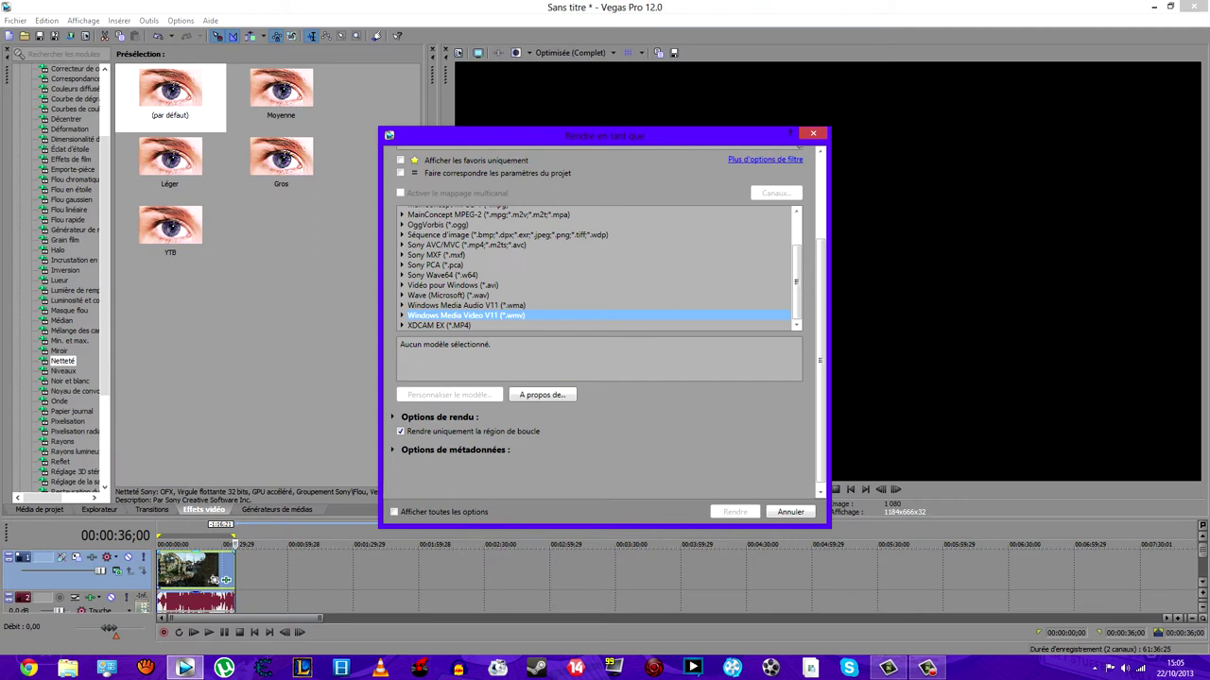
scroll(595, 268, up, 3)
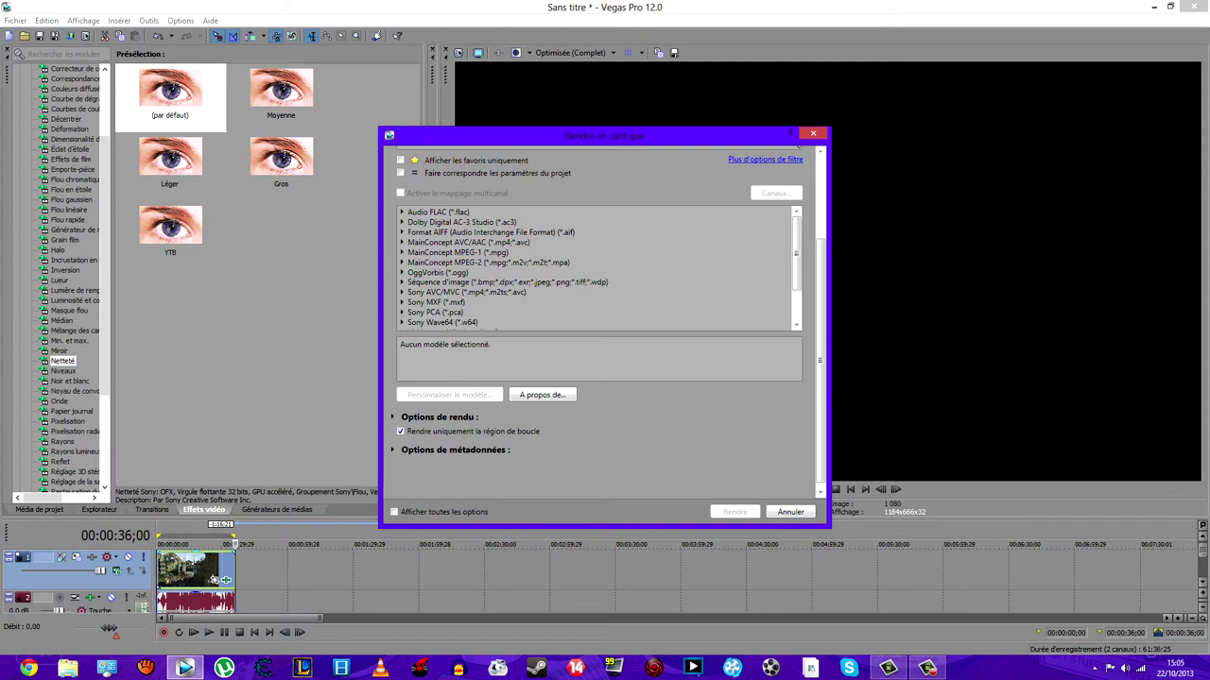
click(467, 292)
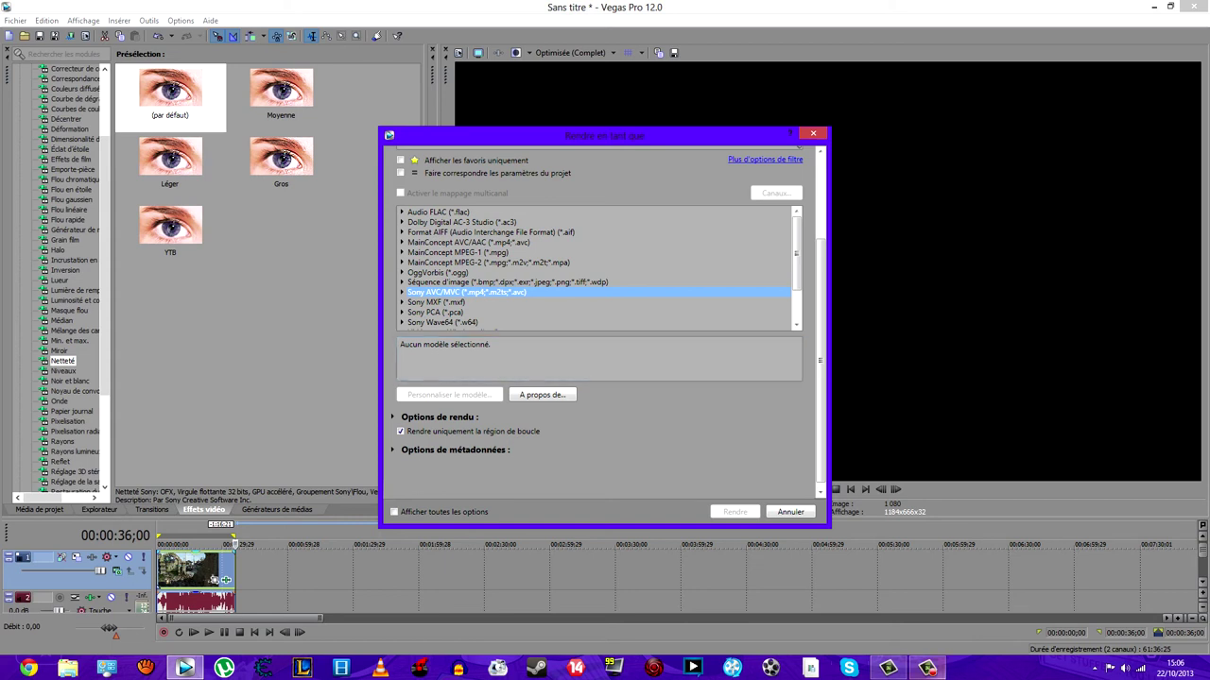
click(927, 668)
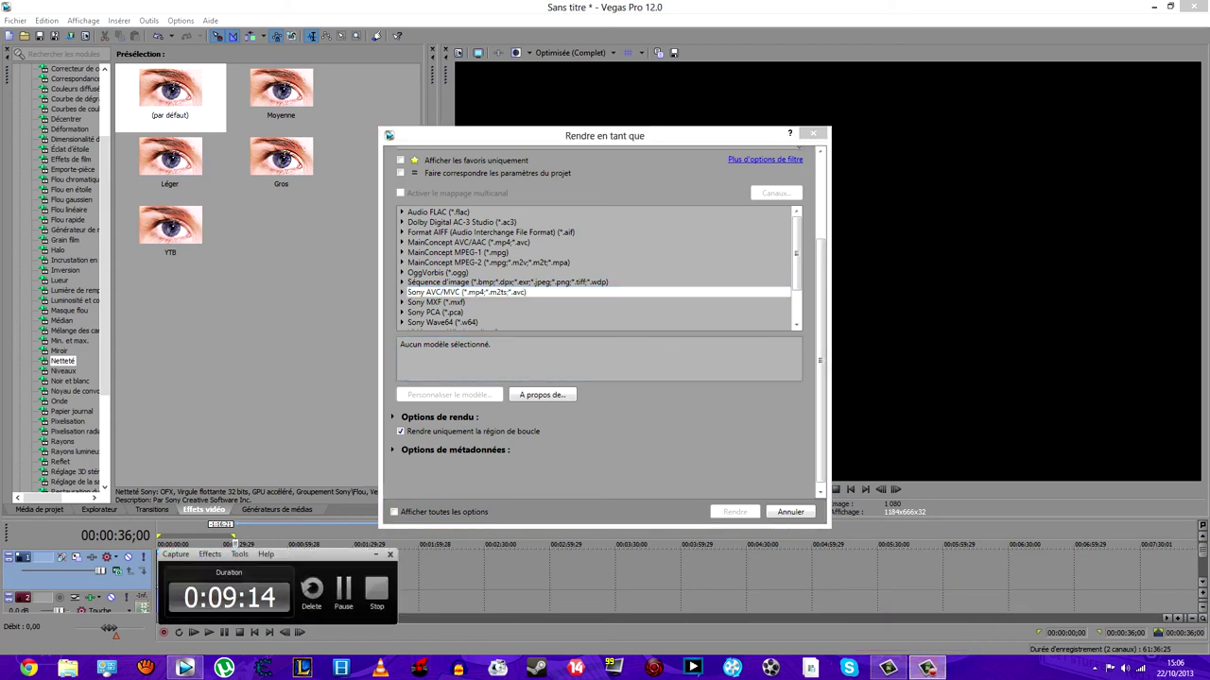